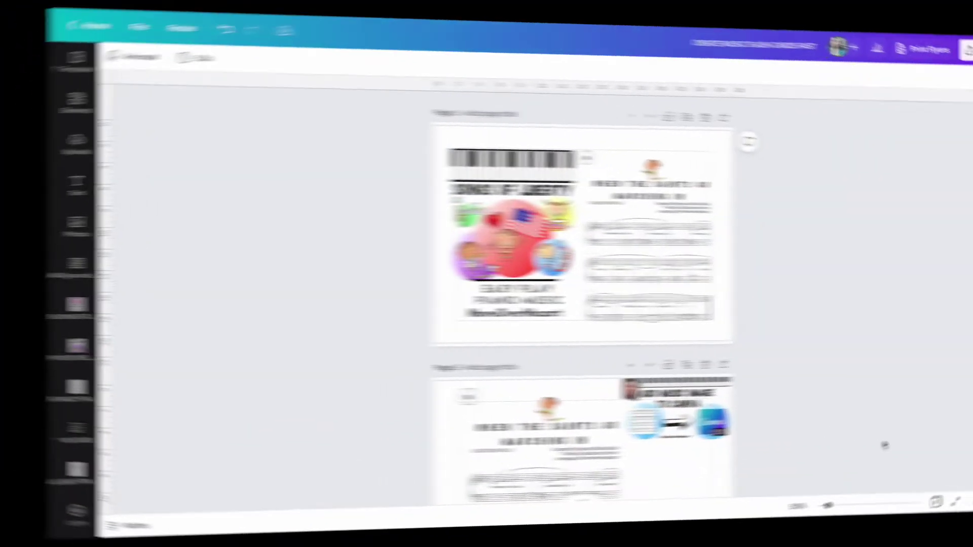
Step: Scroll down through the design's pages and back up to page 1
scroll(833, 467, "down", 10)
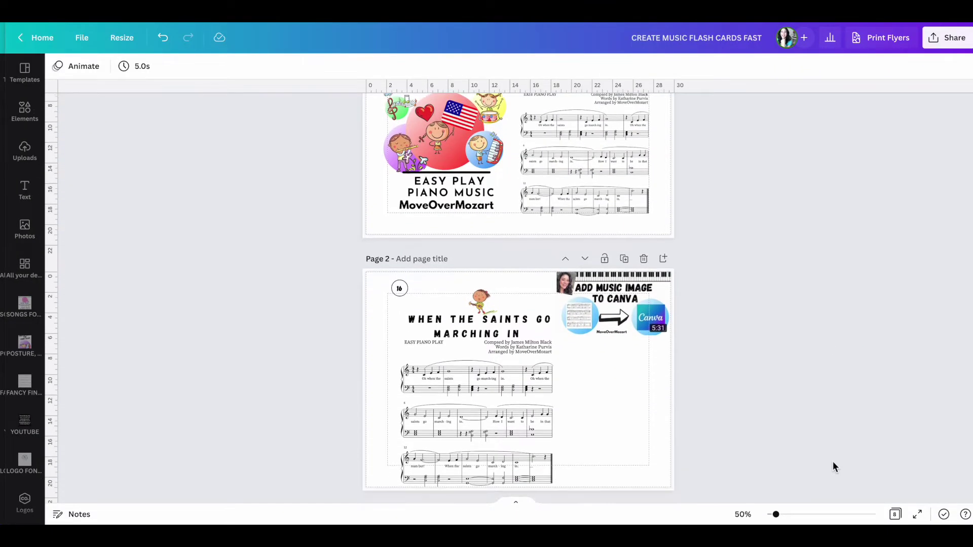
scroll(833, 464, "down", 6)
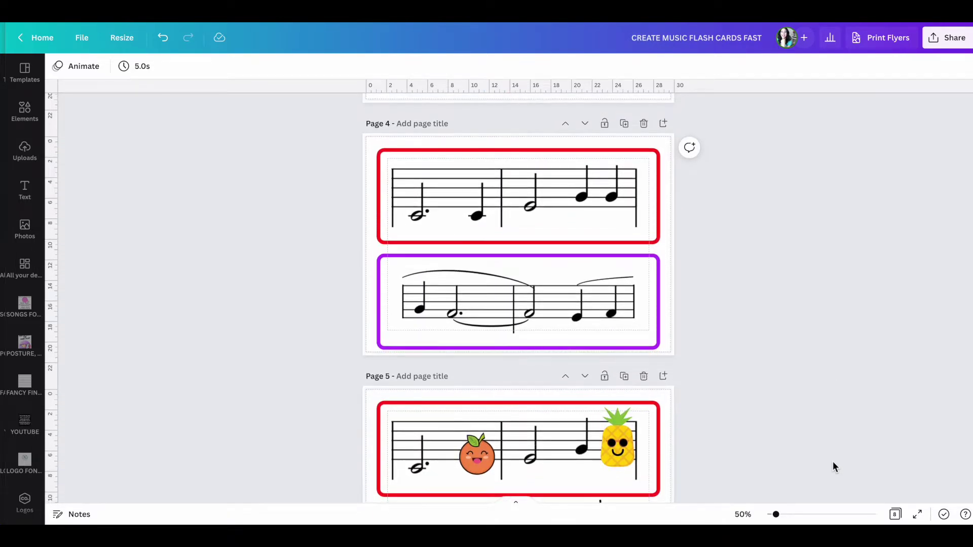
scroll(834, 464, "down", 3)
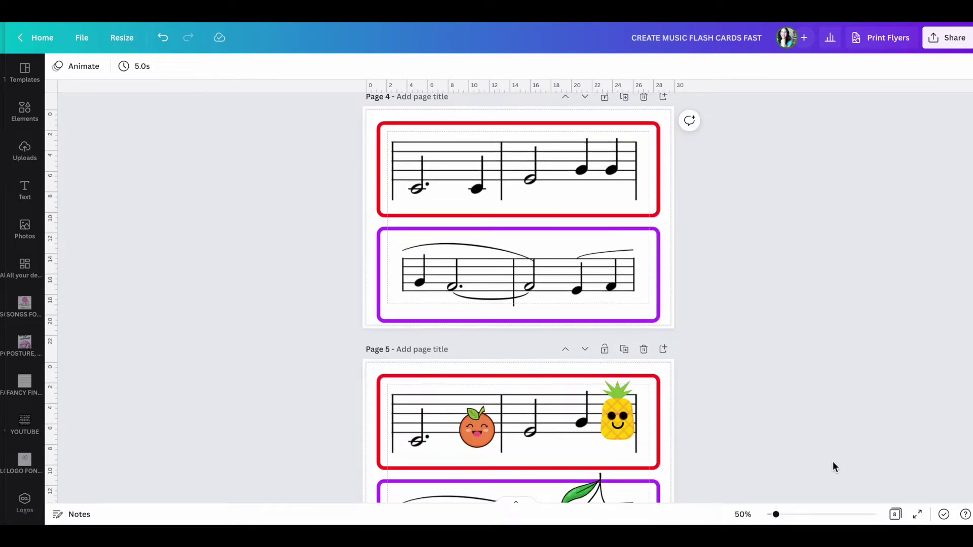
scroll(834, 467, "down", 5)
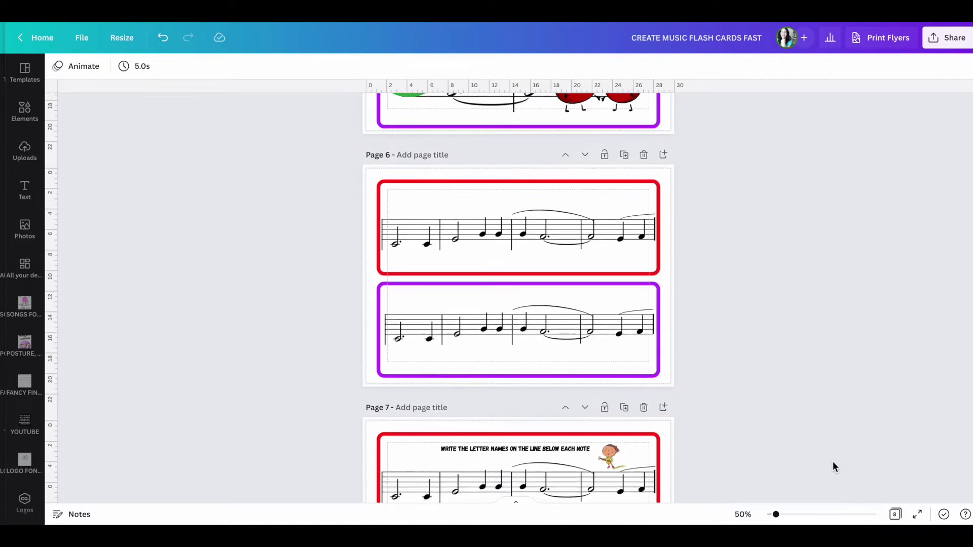
scroll(833, 467, "down", 6)
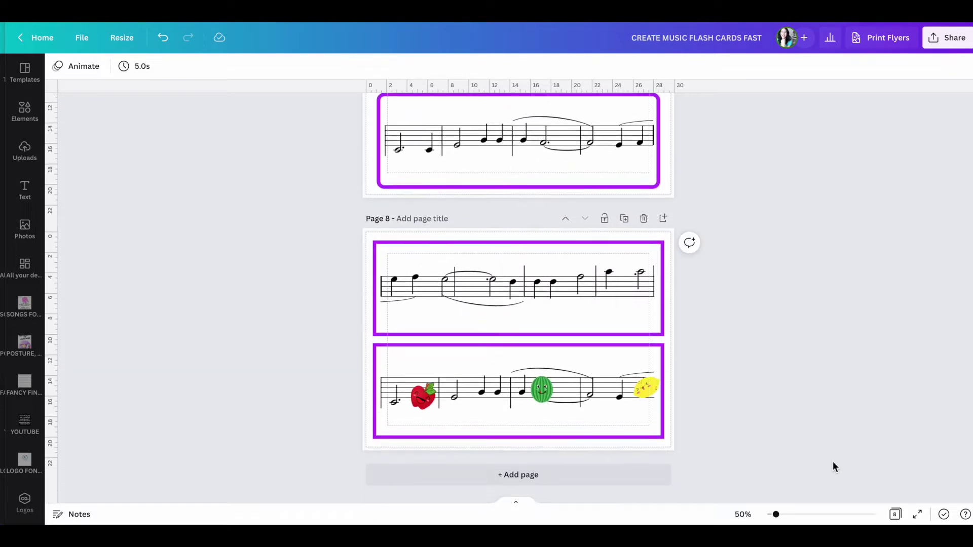
scroll(833, 463, "up", 2)
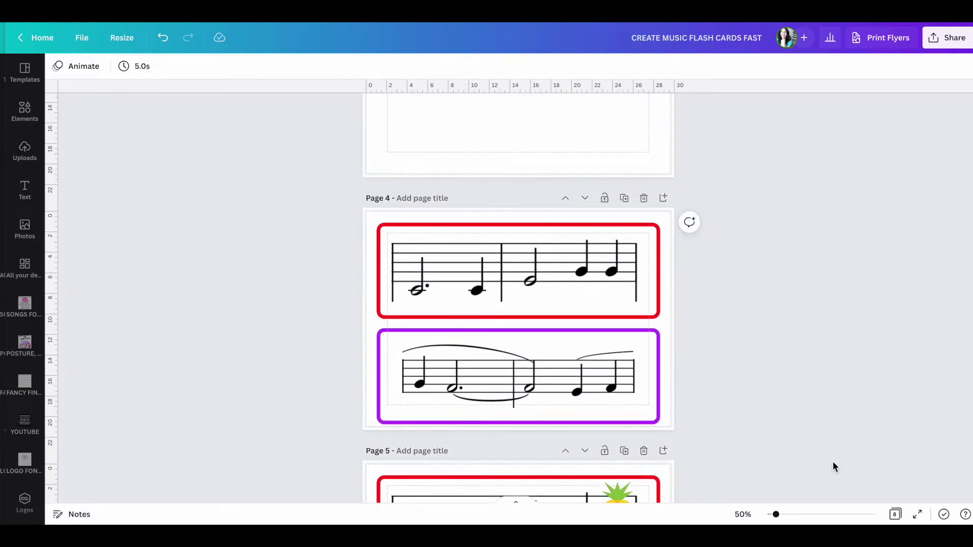
scroll(833, 463, "up", 6)
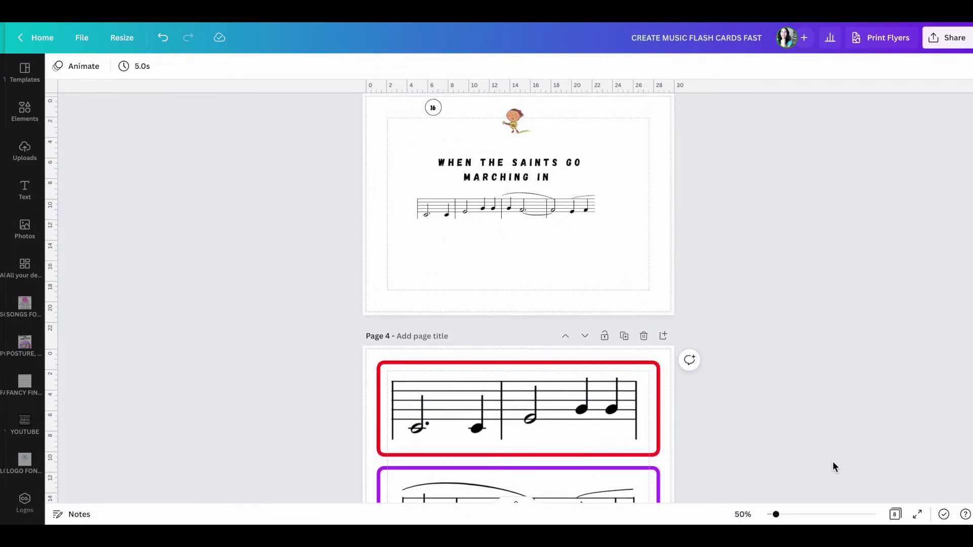
scroll(833, 463, "up", 10)
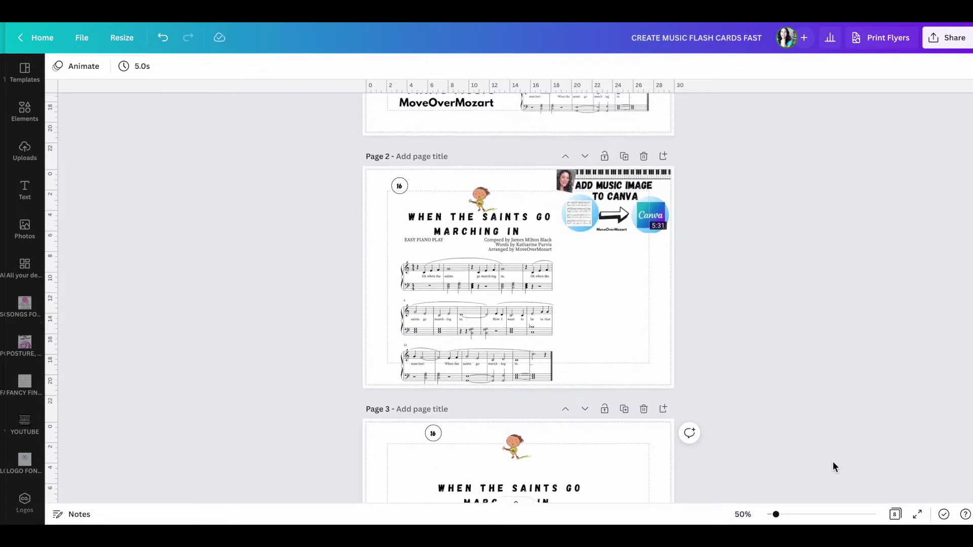
scroll(834, 463, "up", 1)
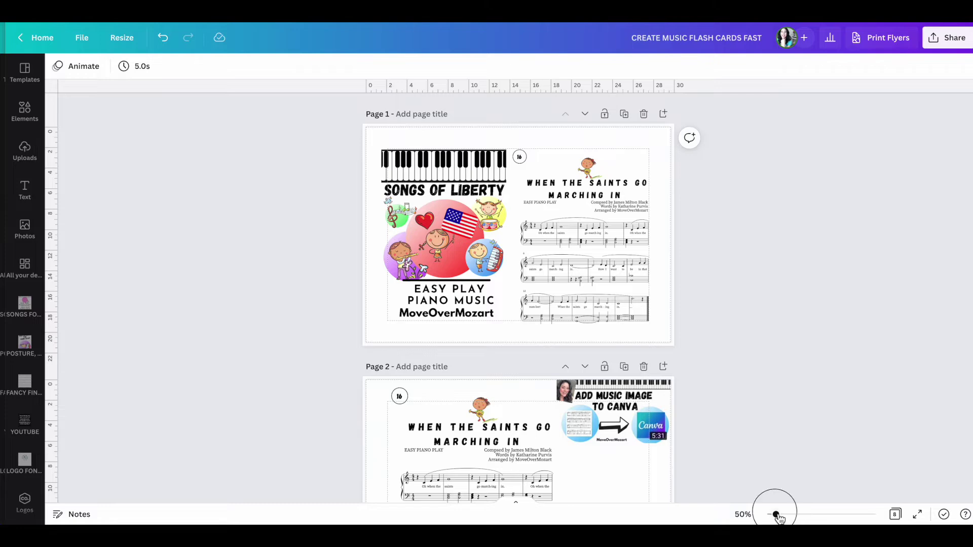
Step: Zoom to 141% on page 1's sheet music, briefly back to 89%, then 141% again
left_click_drag(776, 515, 781, 515)
scroll(849, 374, "up", 3)
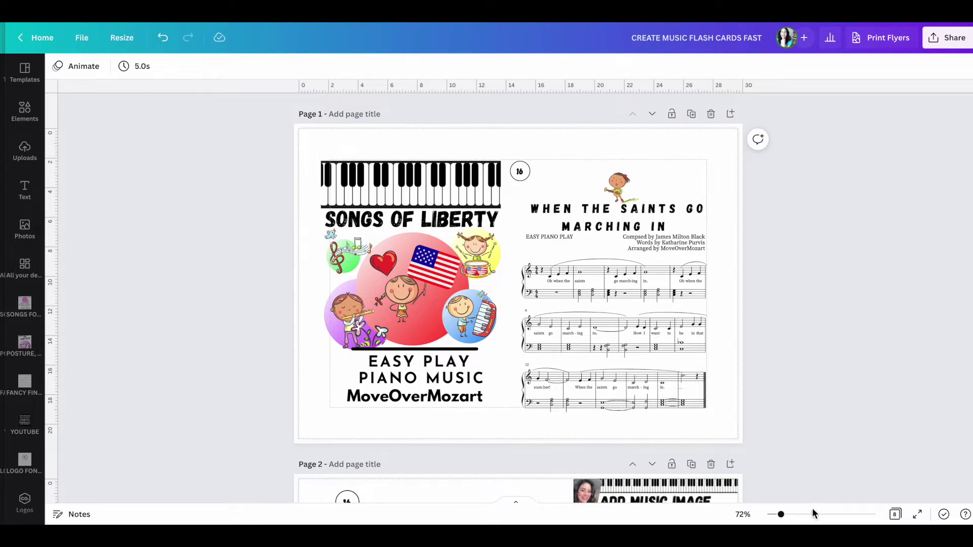
left_click(799, 515)
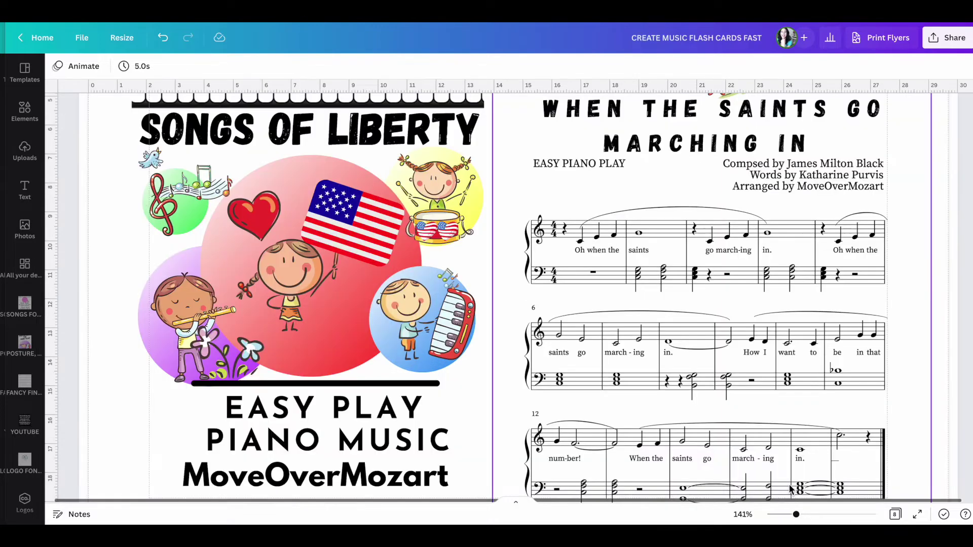
scroll(789, 481, "down", 3)
left_click(785, 515)
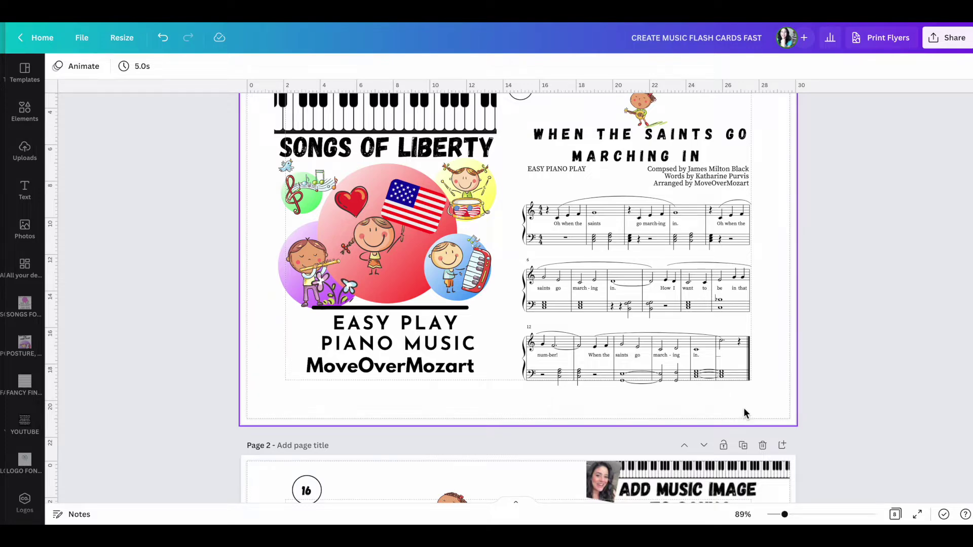
left_click(797, 514)
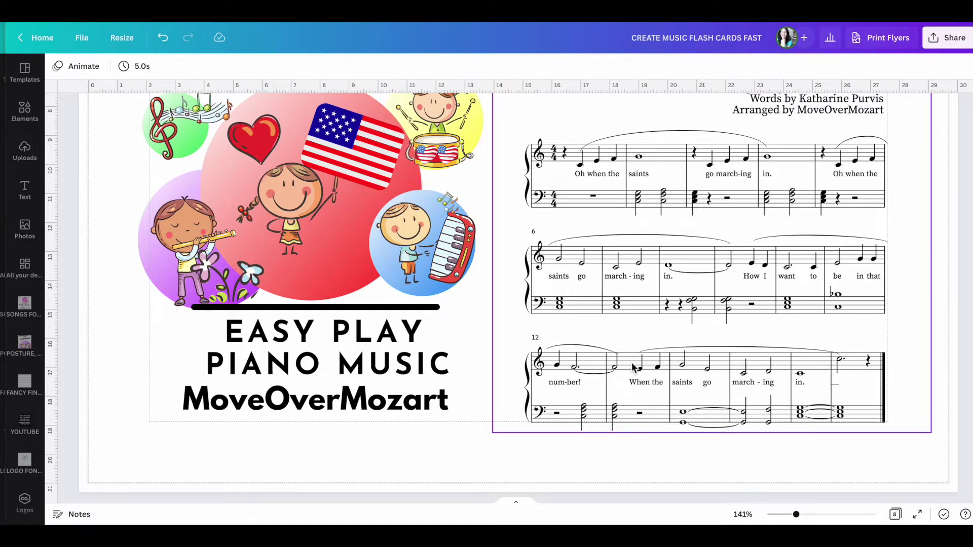
Step: Zoom out to 67% and compare page 2's full score with page 3's one-line Saints card
scroll(633, 366, "down", 8)
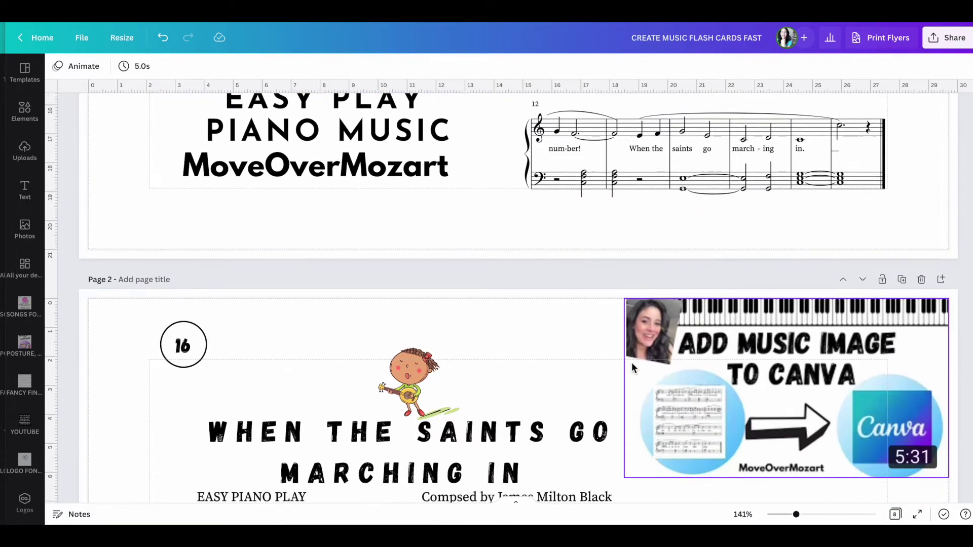
scroll(631, 363, "down", 4)
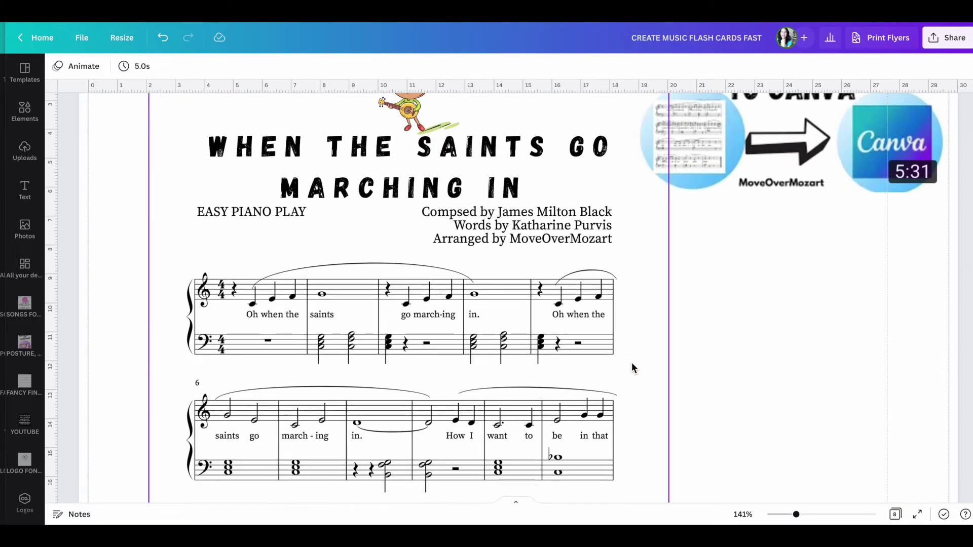
scroll(631, 363, "up", 1)
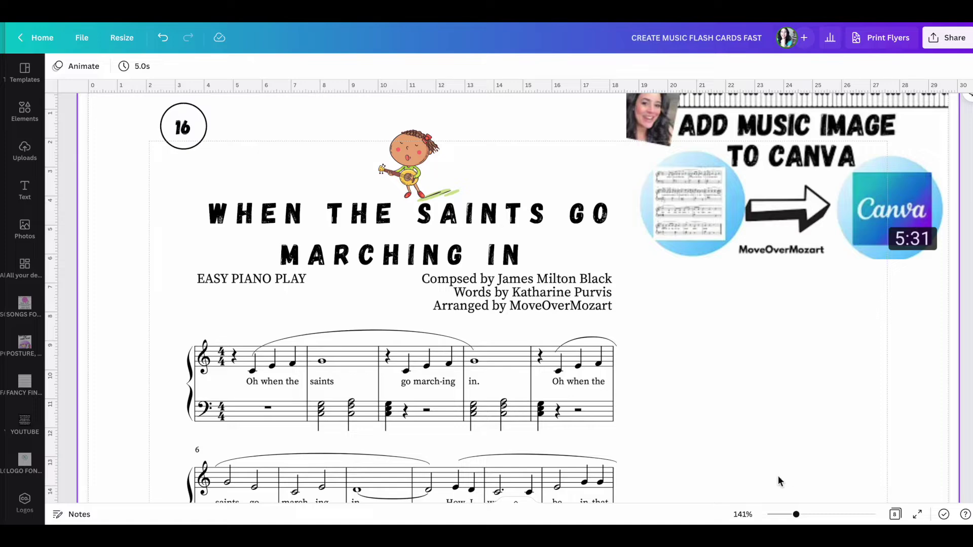
left_click(781, 515)
scroll(656, 409, "down", 1)
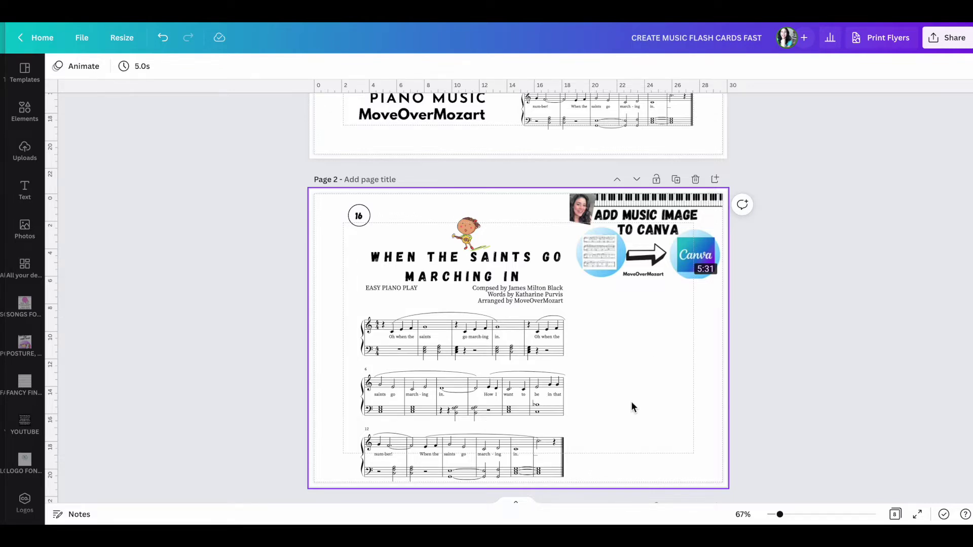
scroll(632, 404, "down", 3)
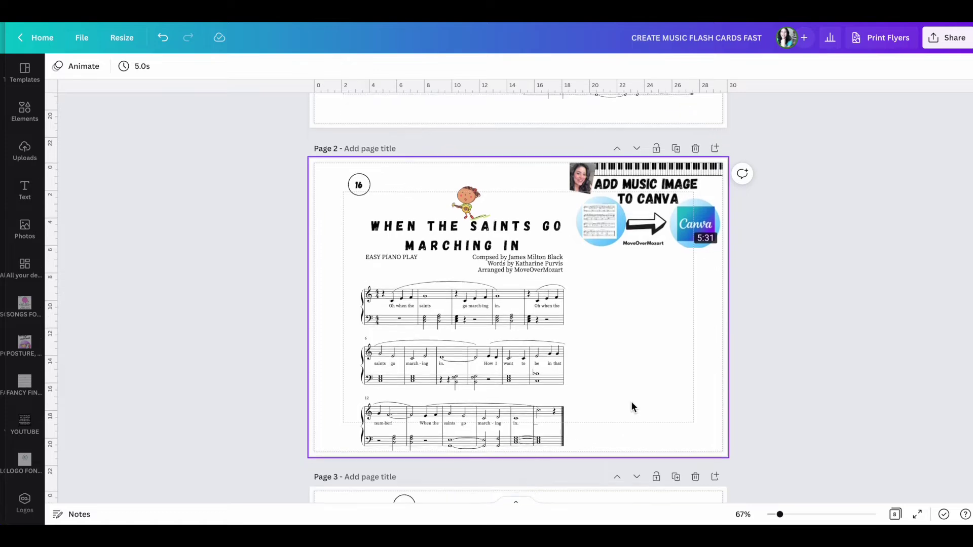
scroll(631, 402, "down", 2)
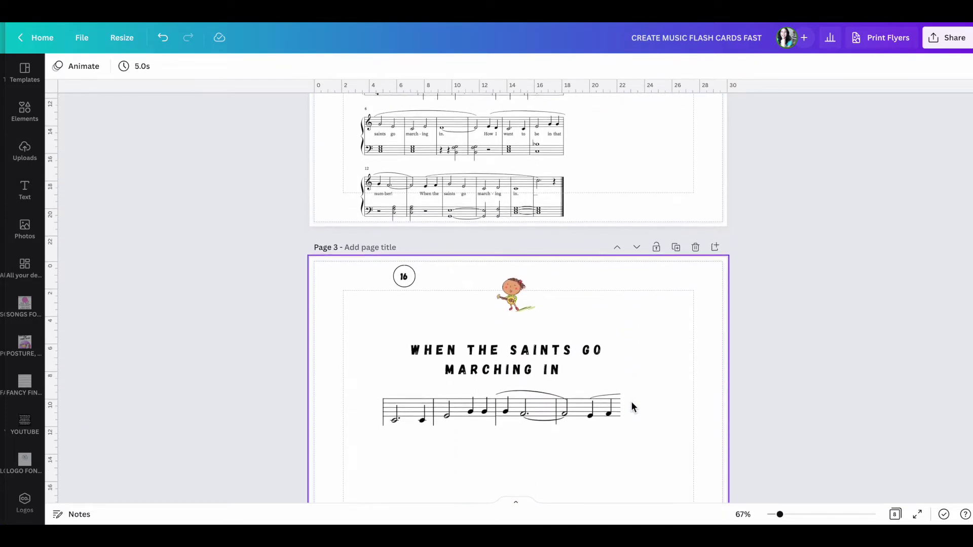
scroll(631, 401, "up", 1)
scroll(631, 402, "up", 1)
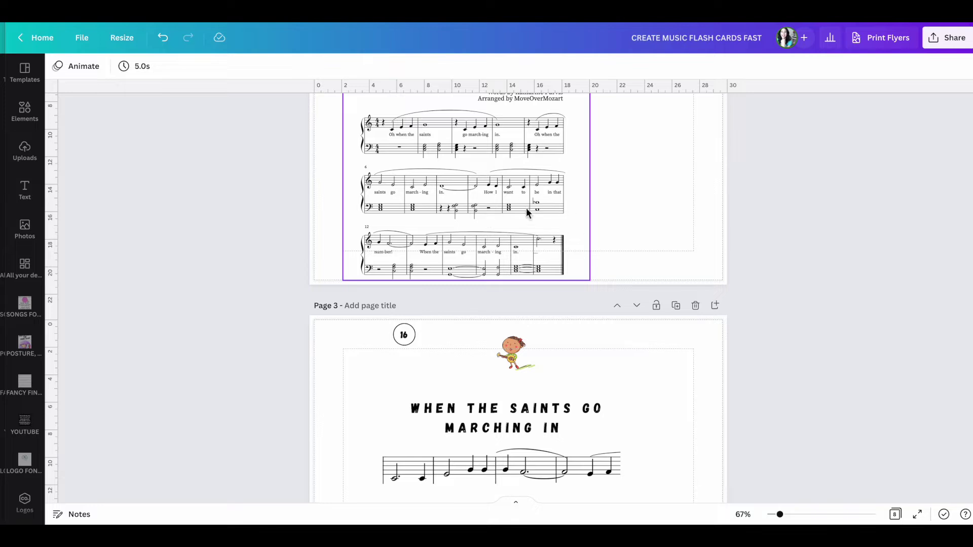
scroll(525, 223, "up", 1)
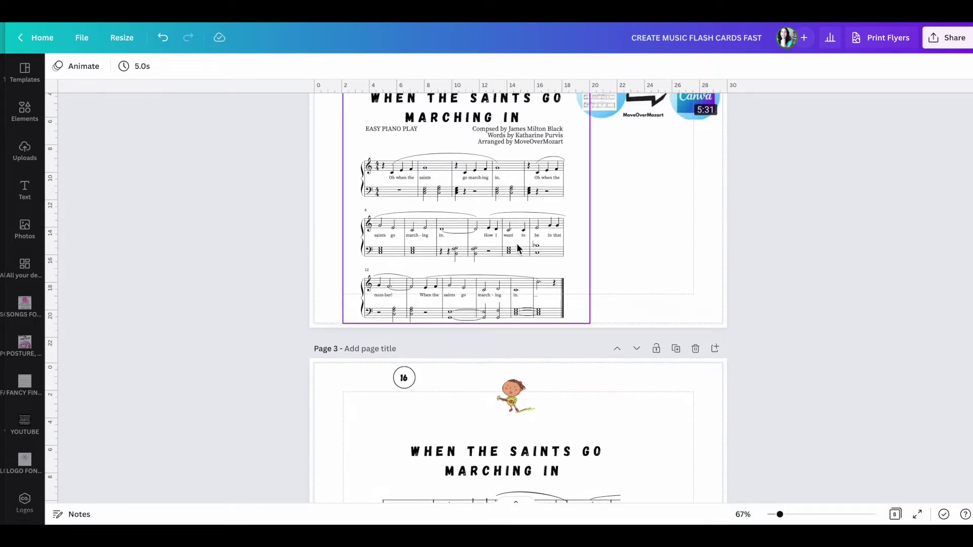
Step: Scroll down to page 4's red and purple measure cards and insert a blank page 5 after it
left_click(509, 261)
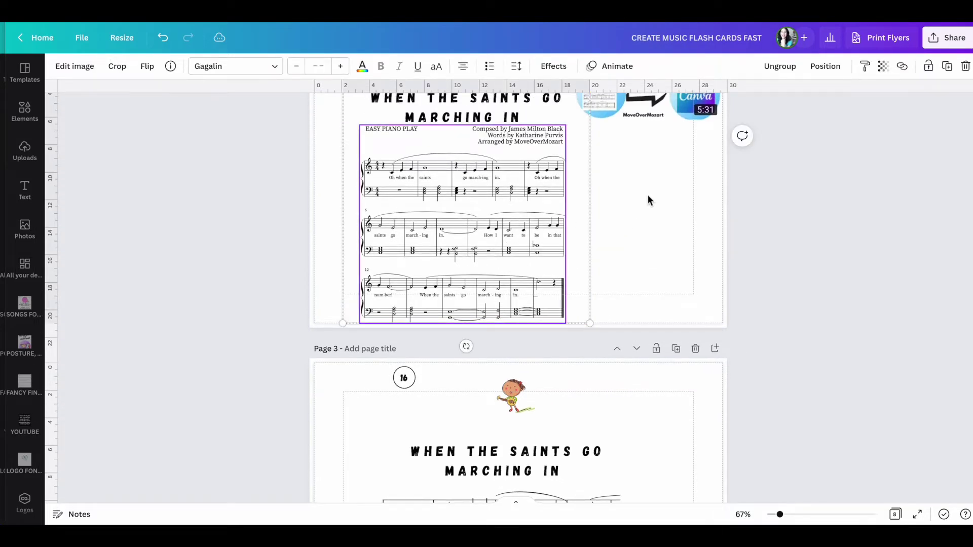
scroll(612, 232, "down", 5)
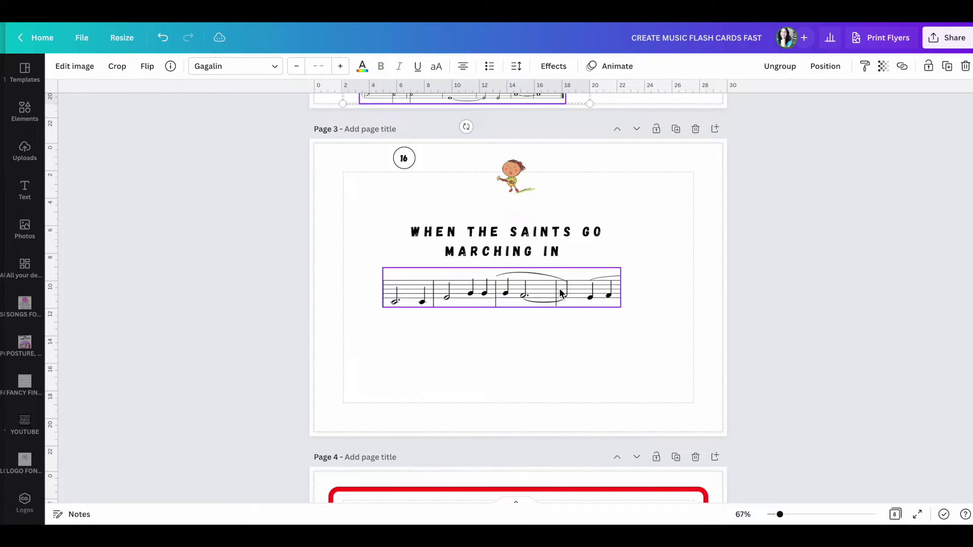
scroll(563, 299, "up", 1)
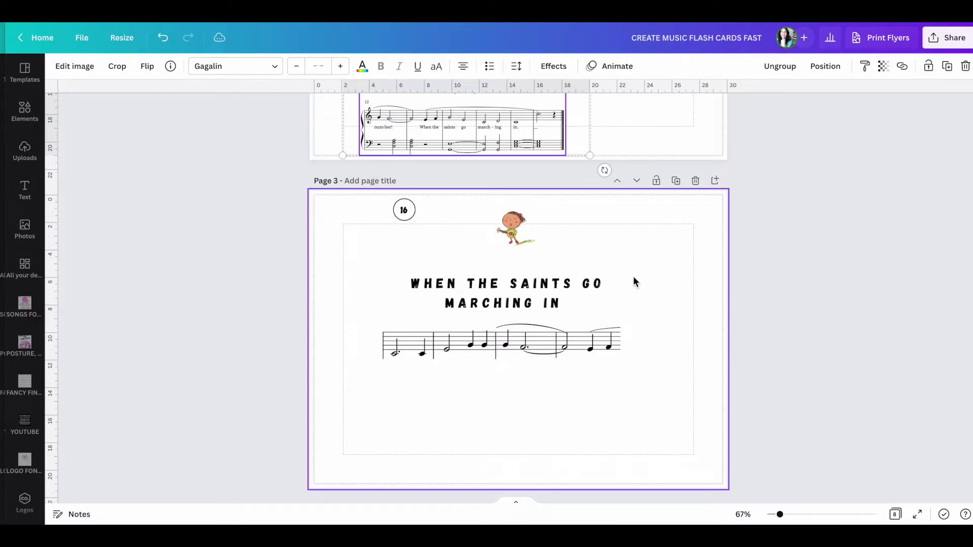
scroll(526, 145, "up", 1)
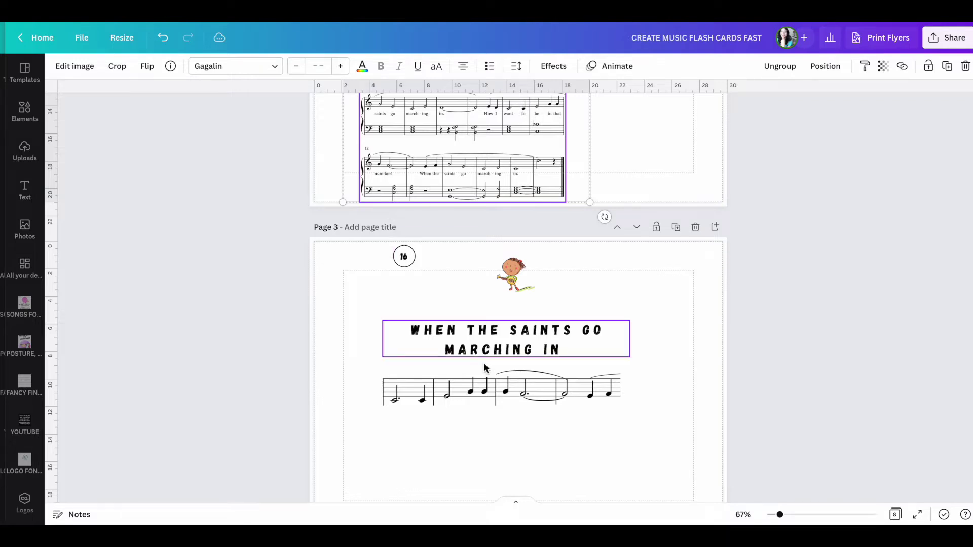
scroll(613, 398, "down", 1)
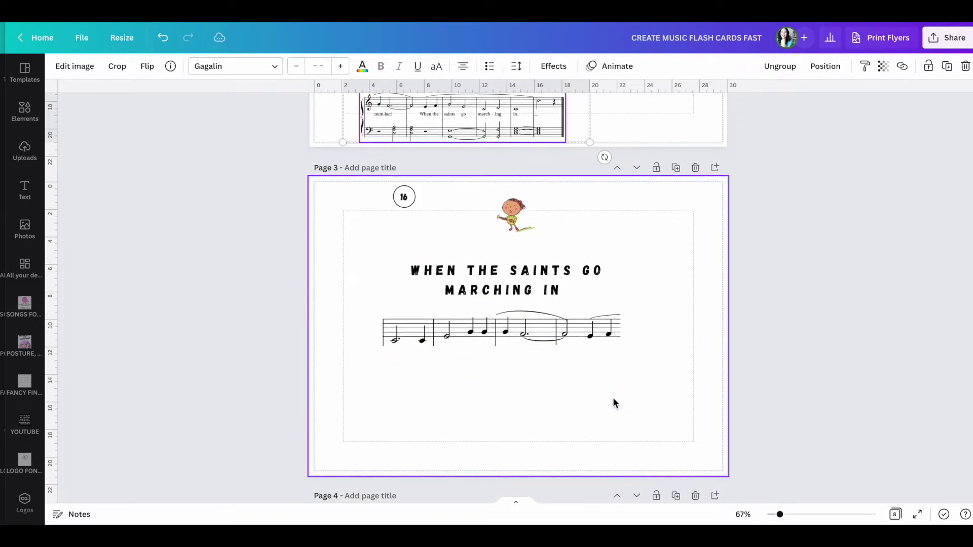
scroll(613, 397, "down", 2)
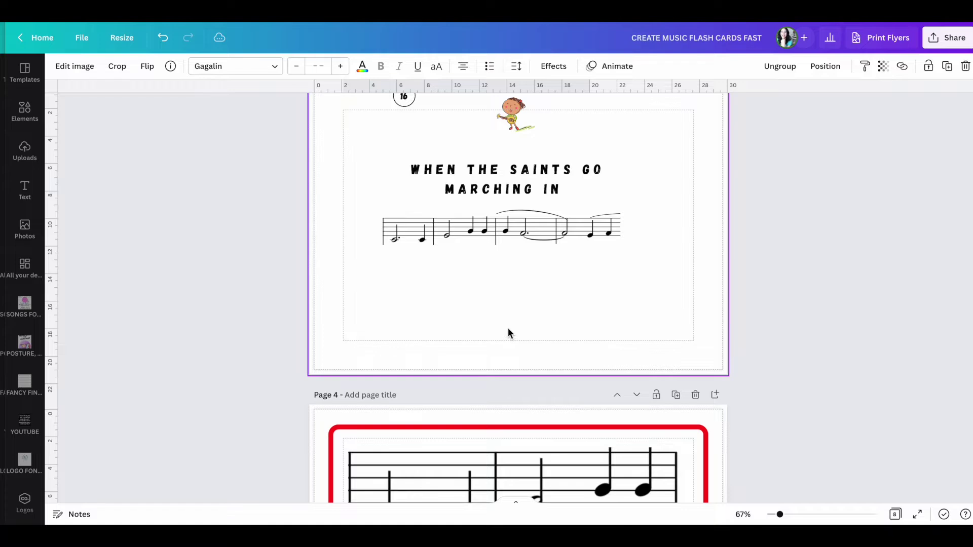
scroll(509, 329, "down", 3)
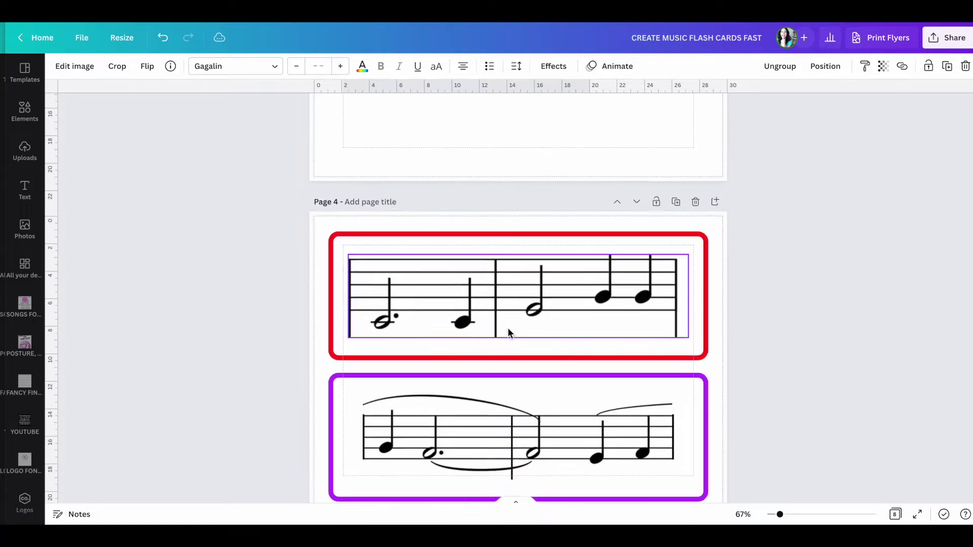
scroll(508, 331, "up", 1)
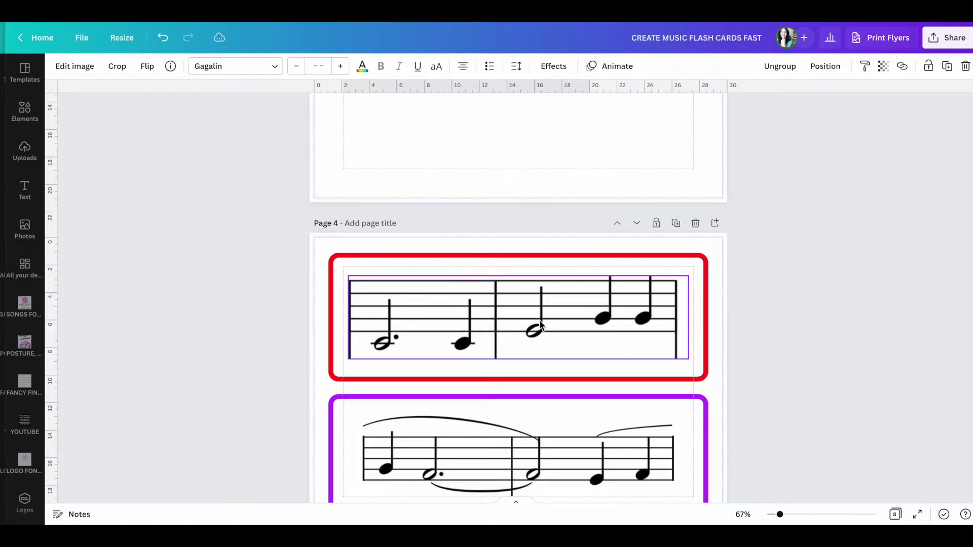
scroll(540, 325, "down", 3)
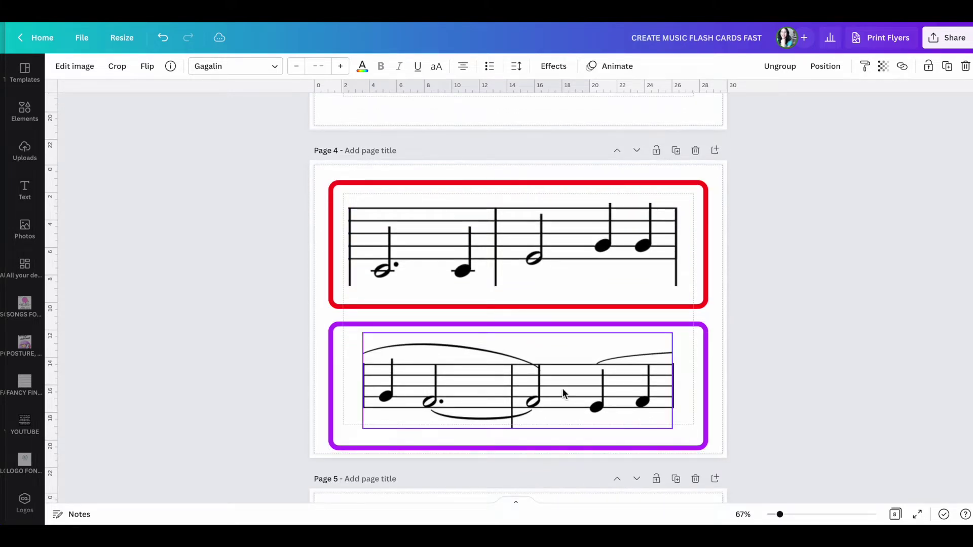
left_click(716, 152)
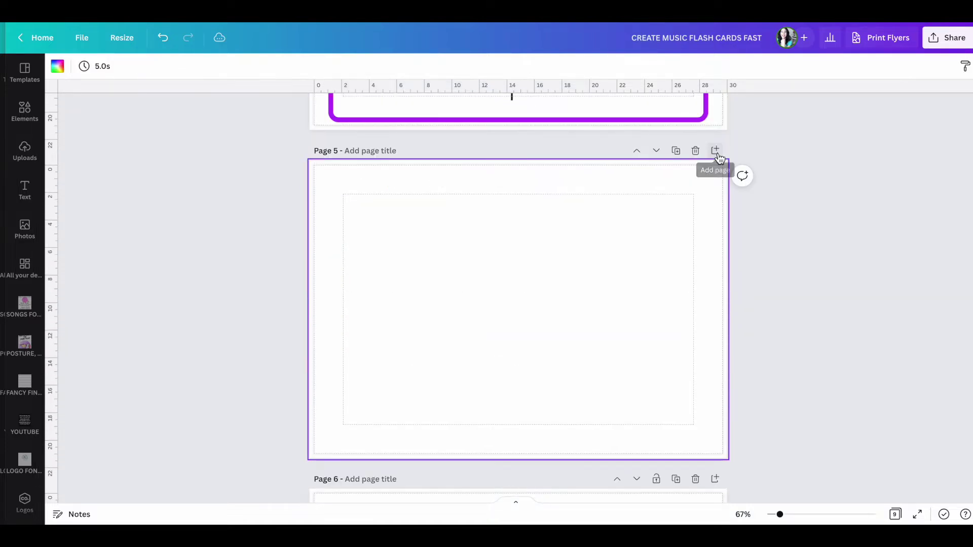
scroll(637, 190, "up", 10)
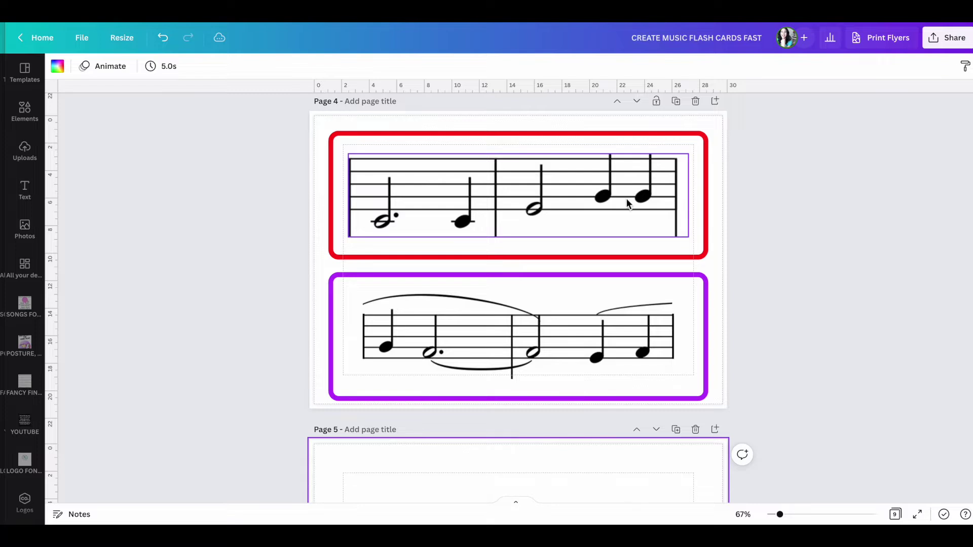
scroll(625, 199, "up", 3)
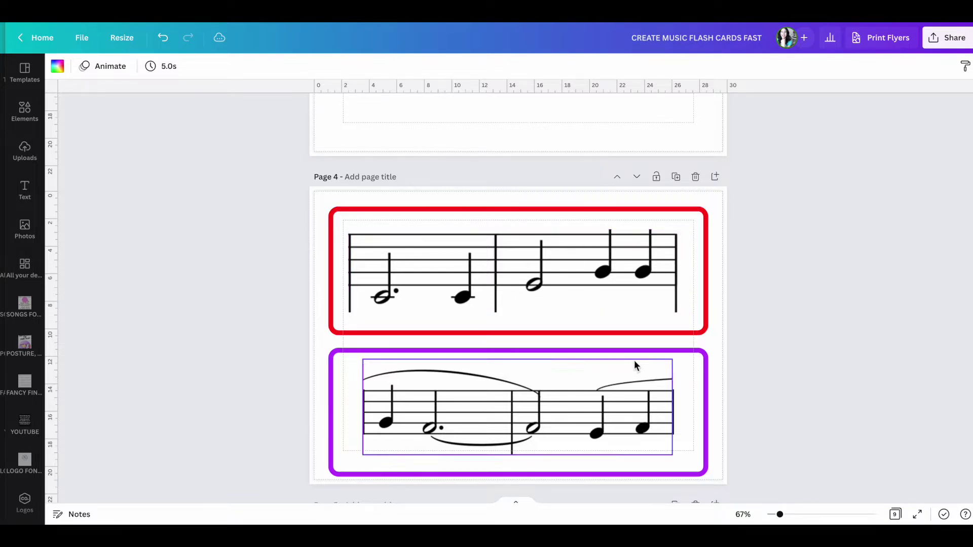
Step: Search the Elements library for 'FRAME', then refine the search to rectangle frames
left_click(27, 109)
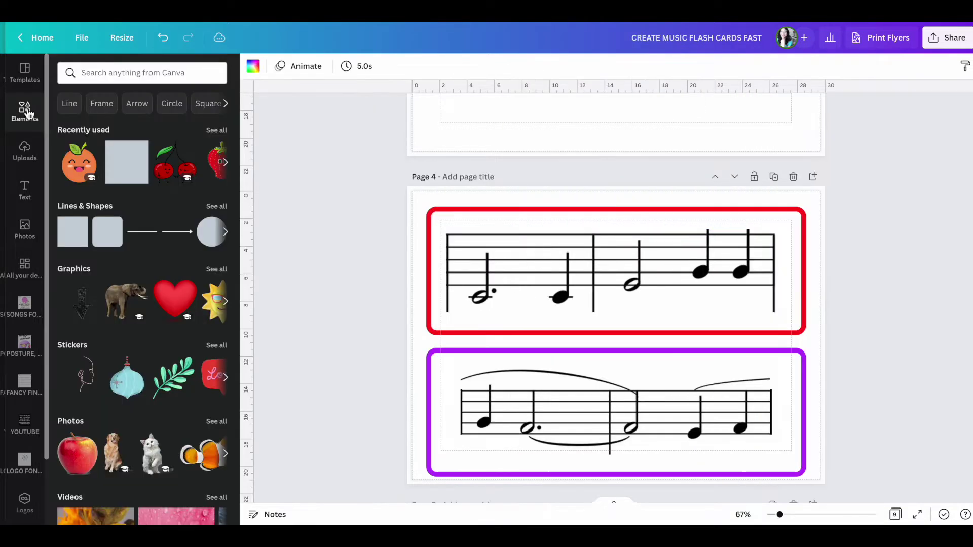
left_click(104, 74)
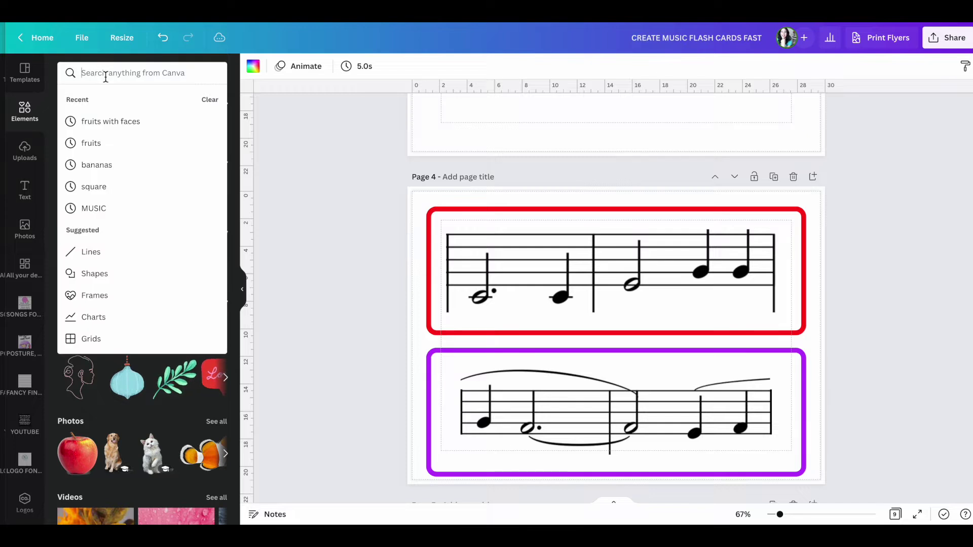
type("FRAME")
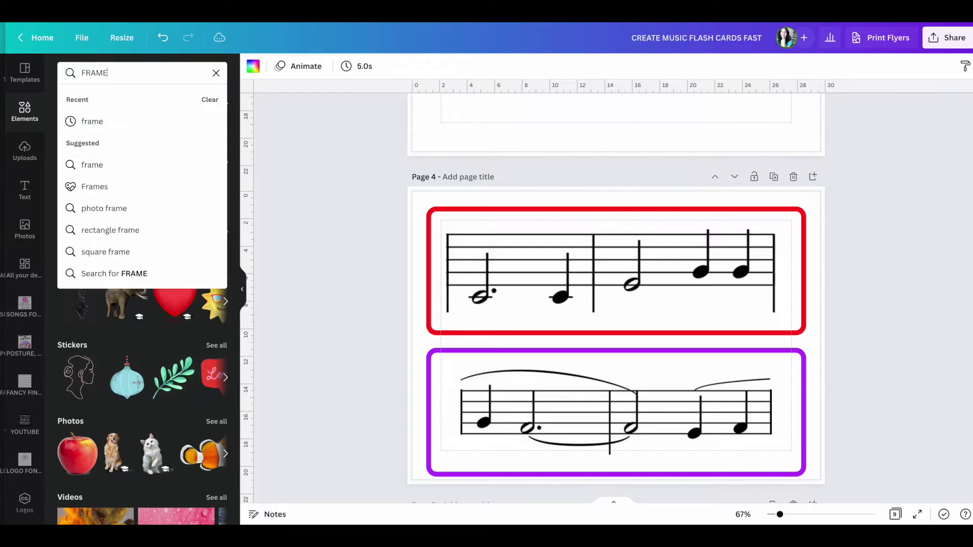
key("Return")
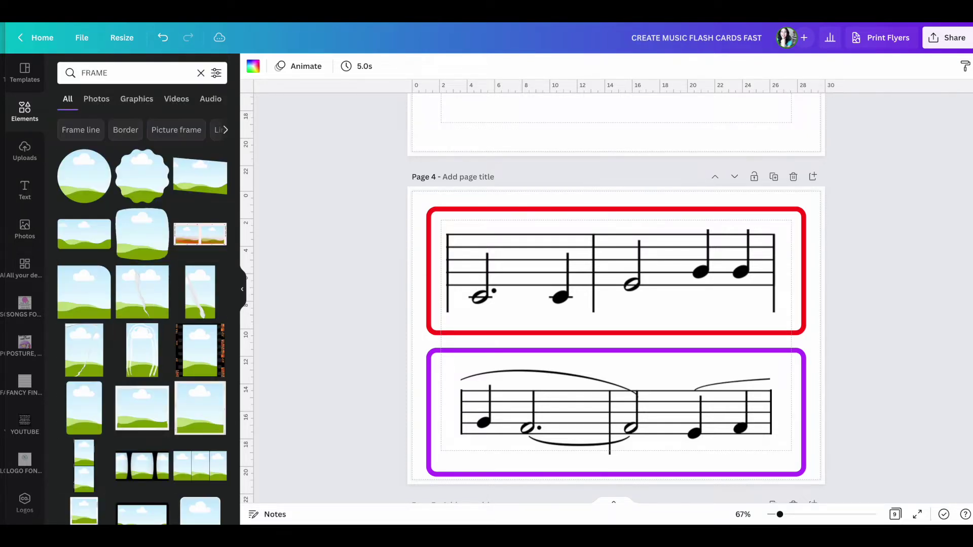
left_click_drag(117, 77, 62, 76)
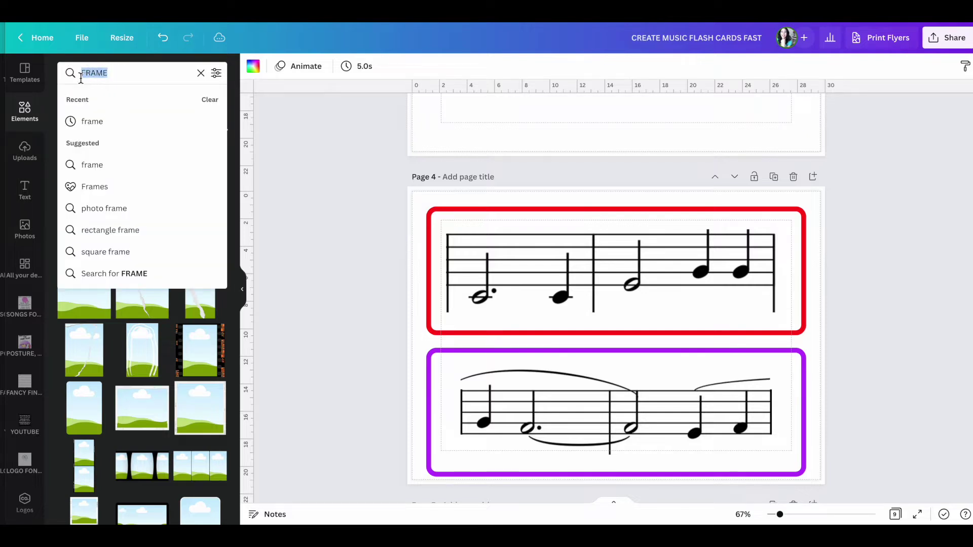
left_click(111, 229)
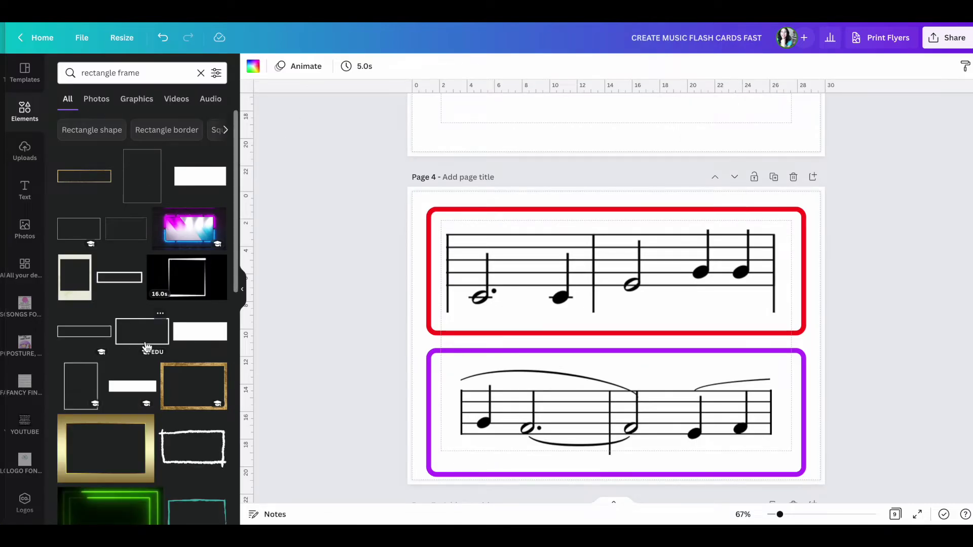
Step: Add a plain rectangle frame to page 5, then delete it
scroll(462, 363, "up", 3)
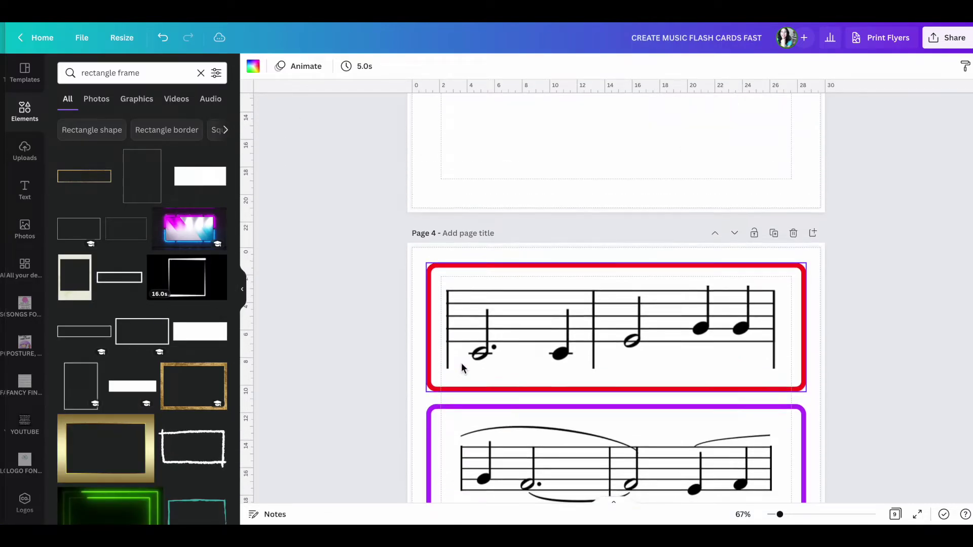
scroll(462, 363, "up", 2)
scroll(461, 363, "down", 8)
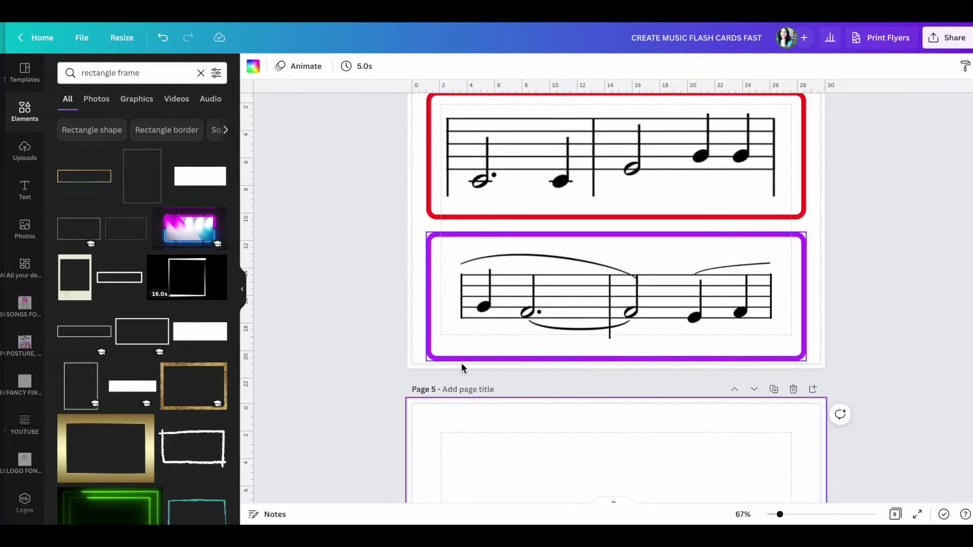
scroll(461, 363, "down", 2)
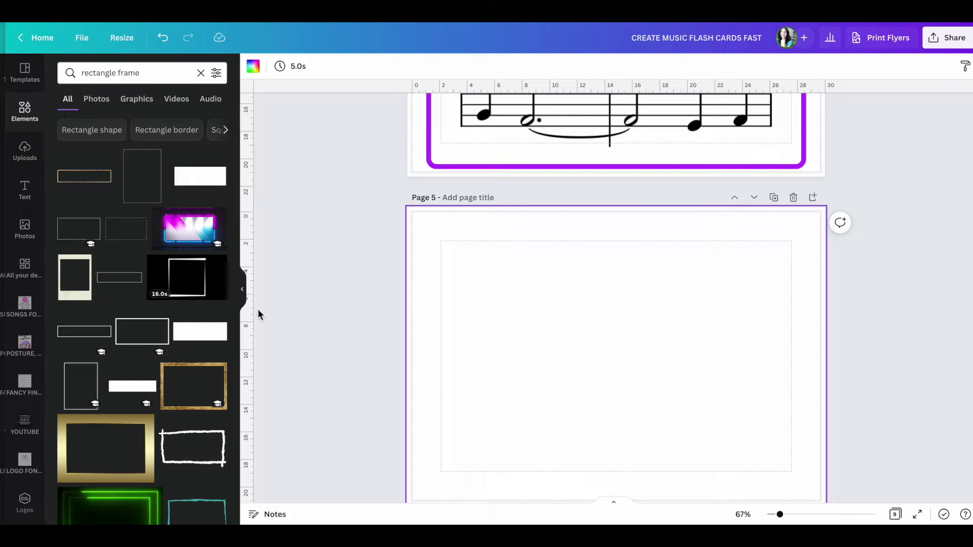
left_click(147, 339)
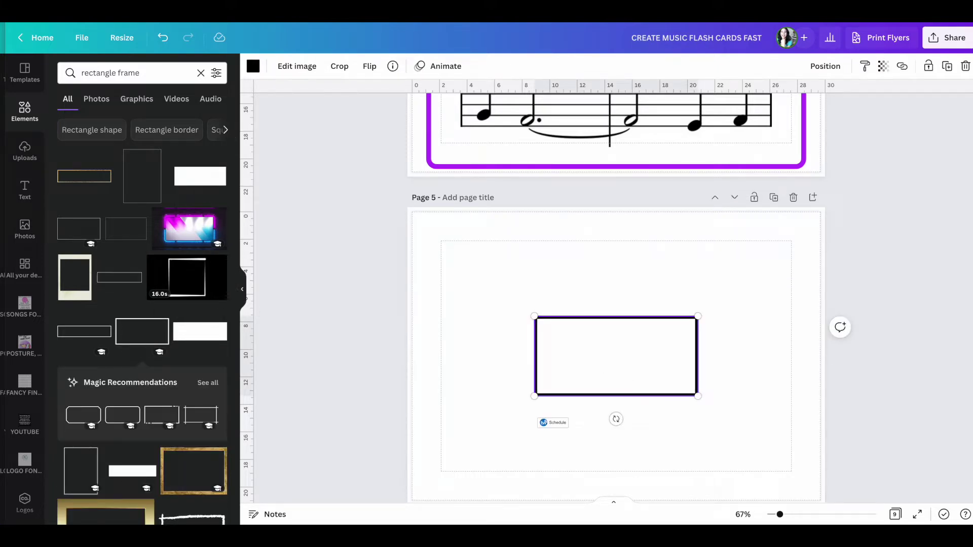
key("Delete")
left_click(572, 163)
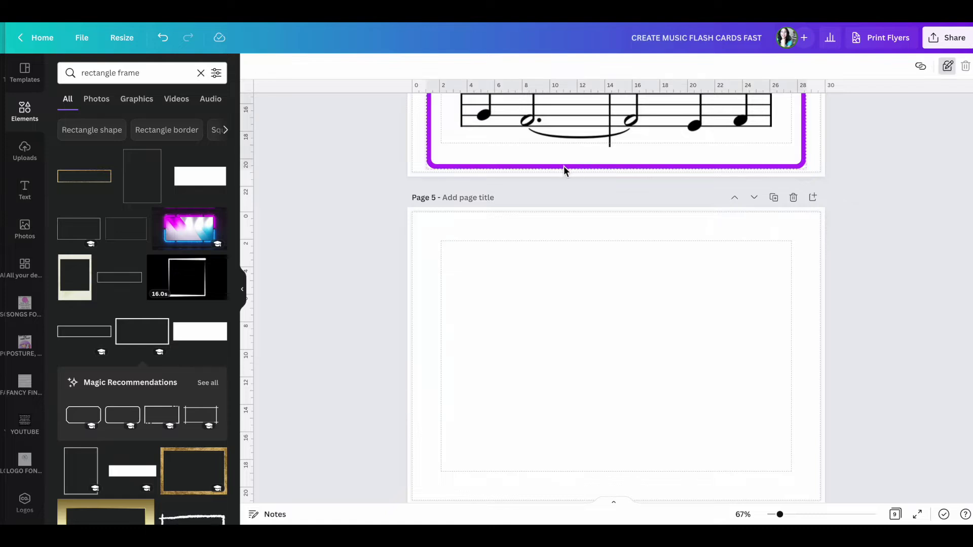
Step: Change the elements search from frames to rectangle outlines
double_click(119, 73)
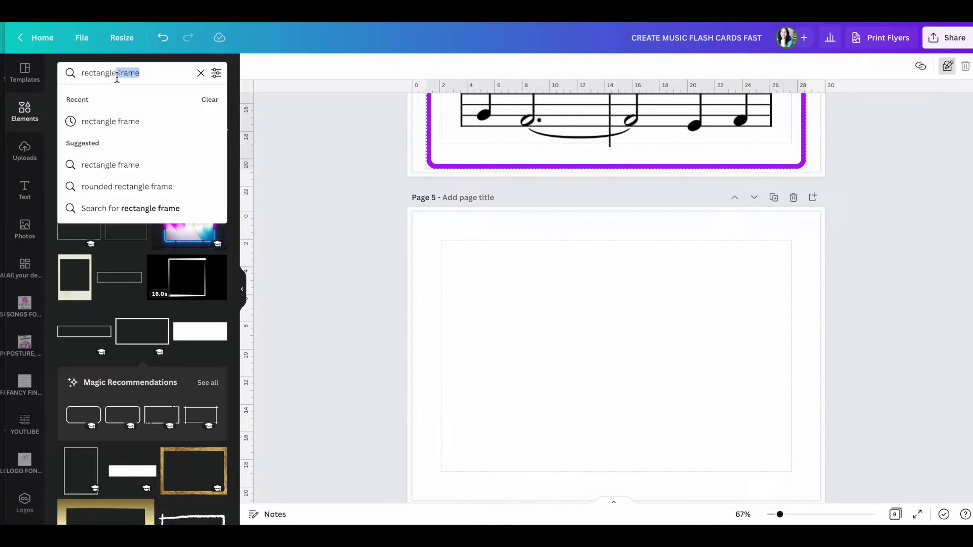
key("BackSpace")
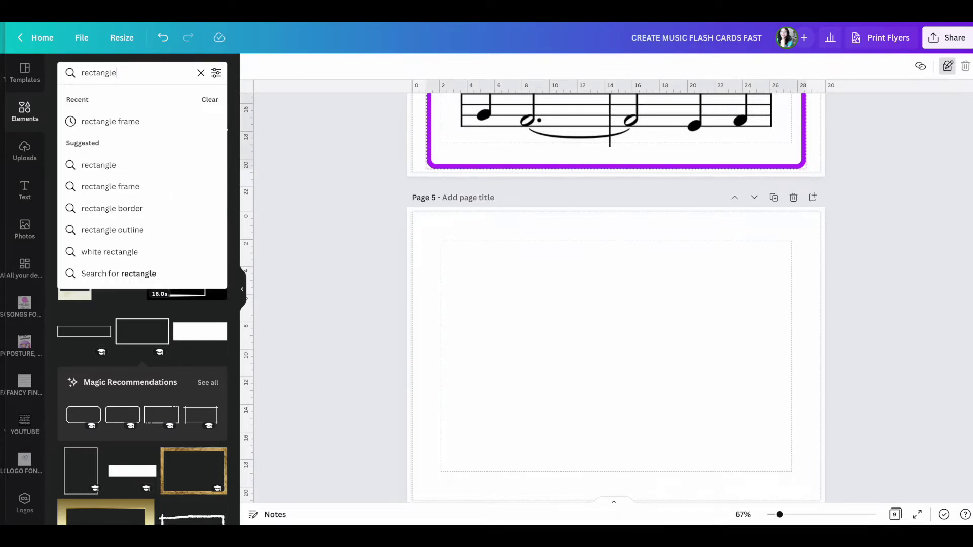
type("OUTLIN")
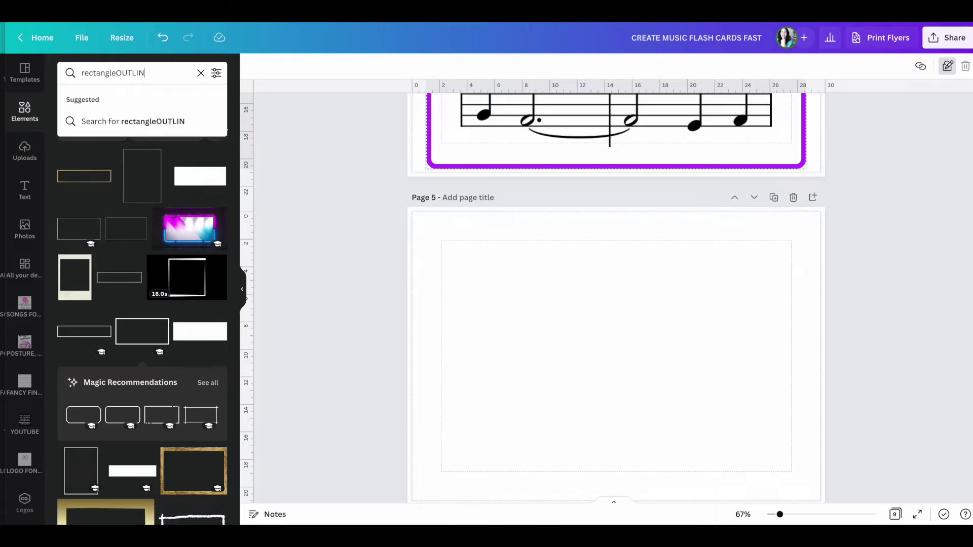
key("BackSpace")
key("BackSpace")
key("BackSpace")
key("BackSpace")
key("BackSpace")
key("BackSpace")
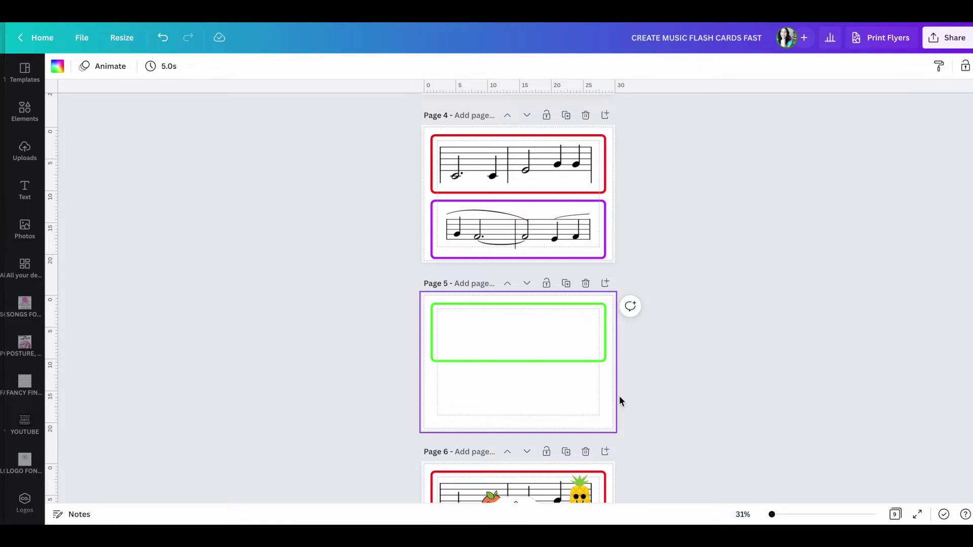
Step: Confirm the rectangle stays green, zoom to 101%, and nudge it up along the centre guide
left_click(531, 362)
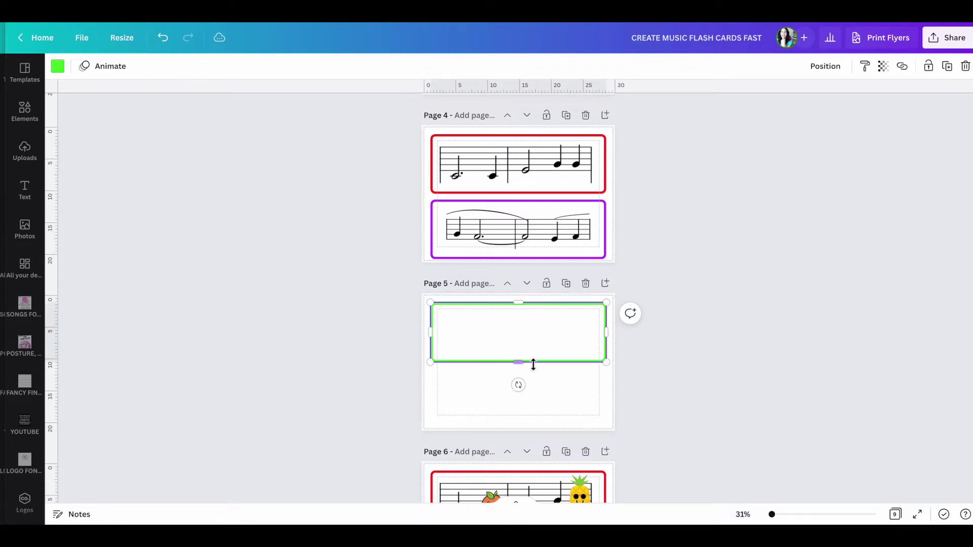
left_click(58, 65)
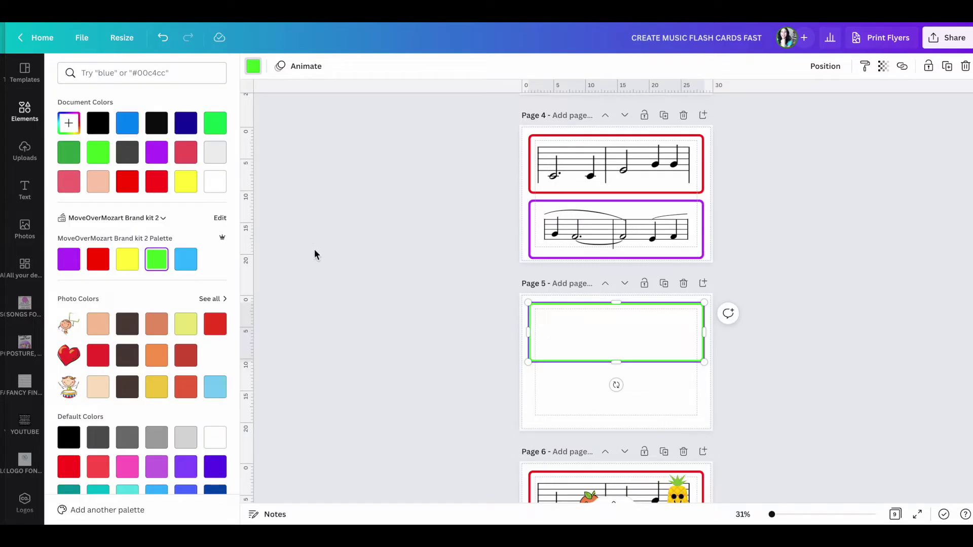
key("Escape")
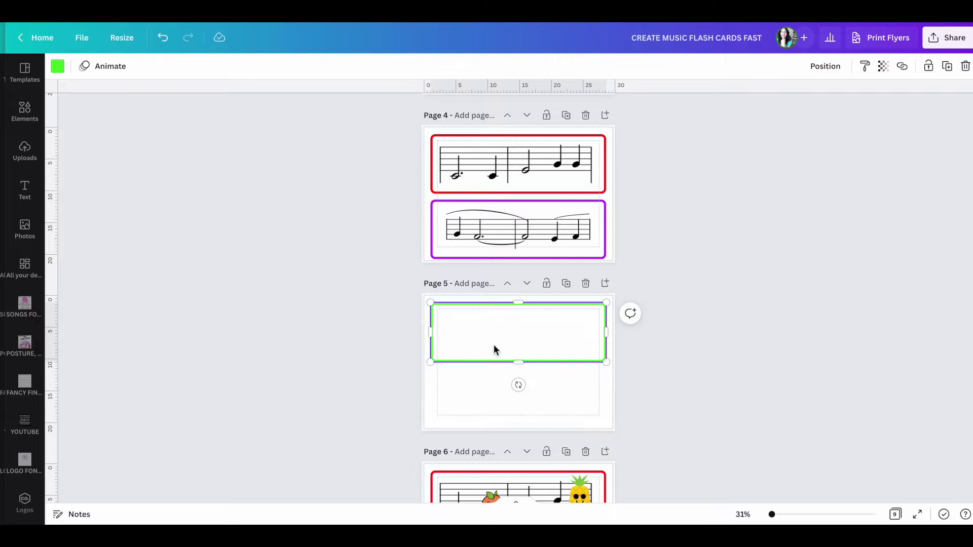
left_click(791, 520)
scroll(608, 410, "down", 1)
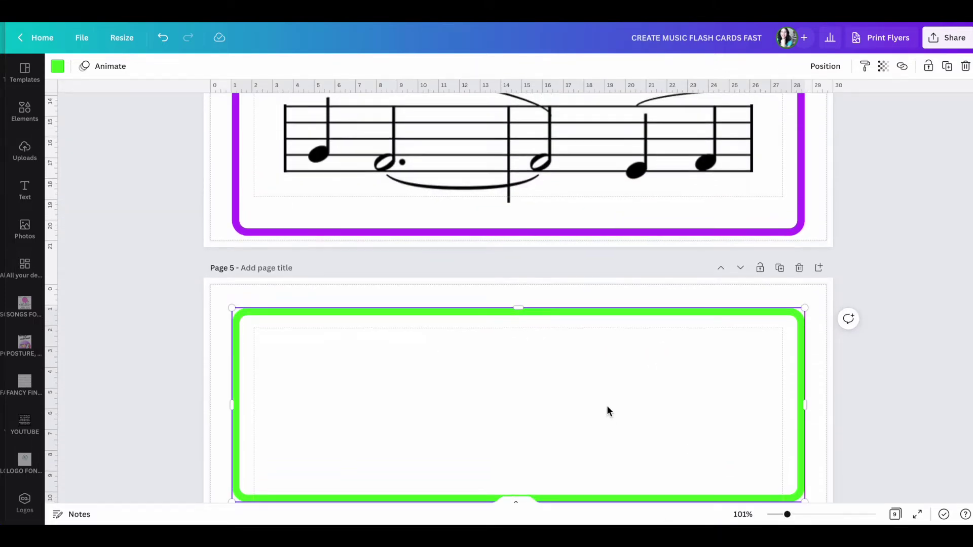
scroll(608, 411, "down", 1)
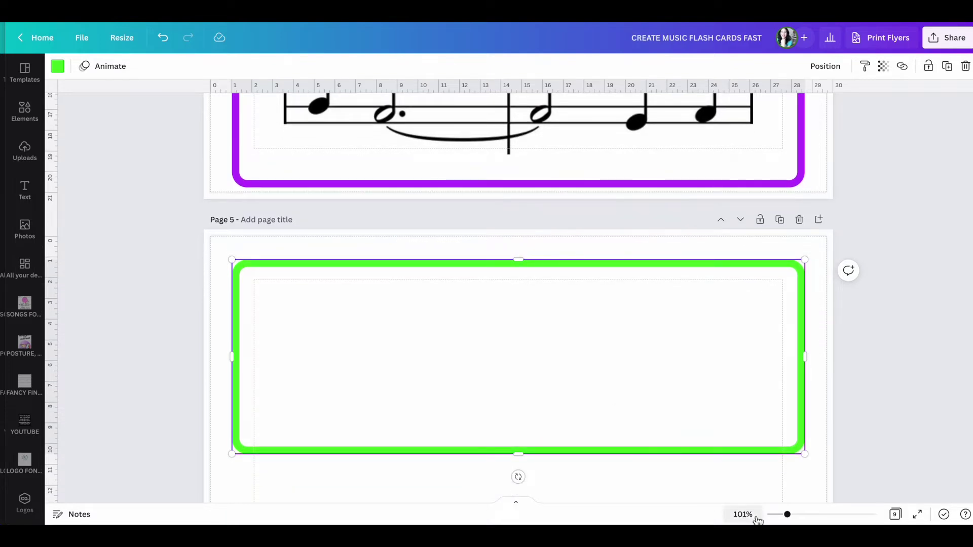
left_click_drag(649, 357, 652, 351)
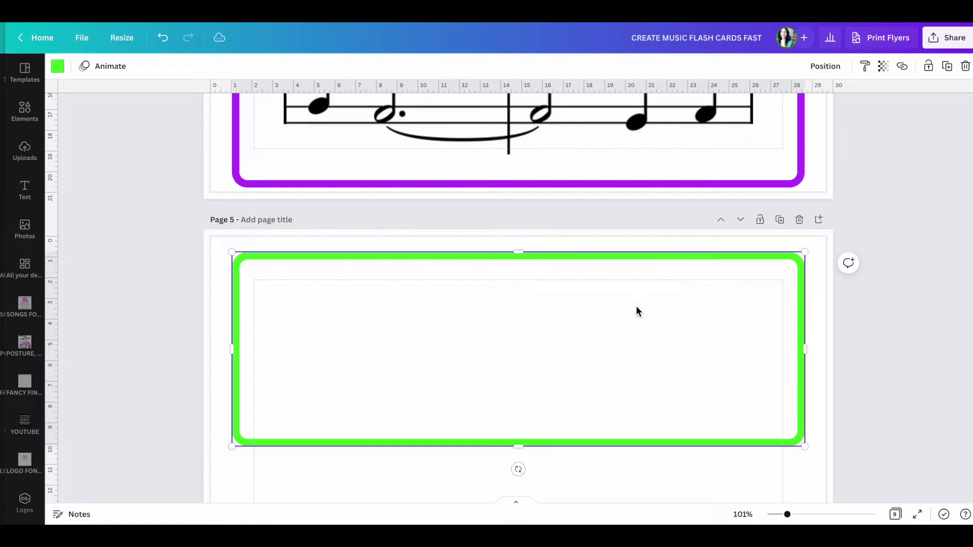
left_click(81, 38)
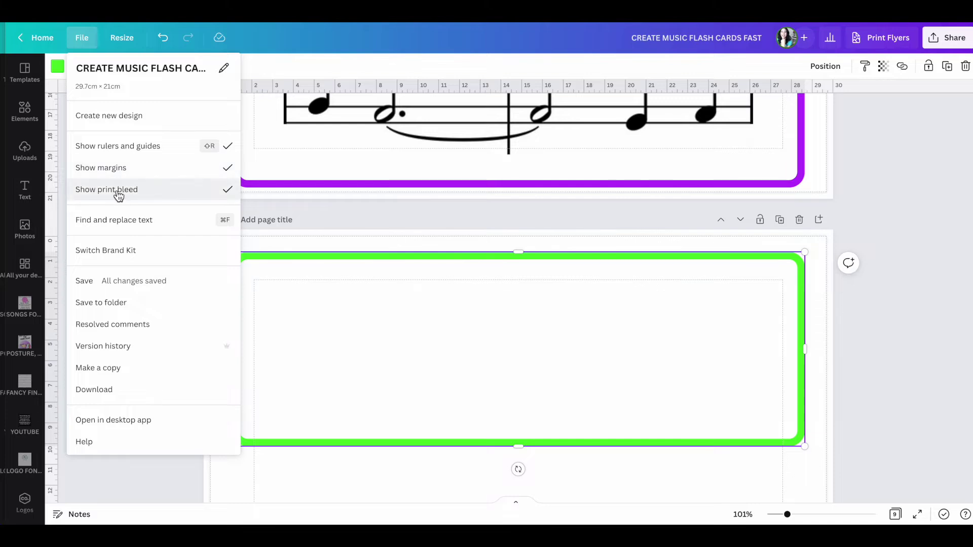
Step: Duplicate page 5's green frame with Ctrl+D and snap the copy below the original
left_click(811, 363)
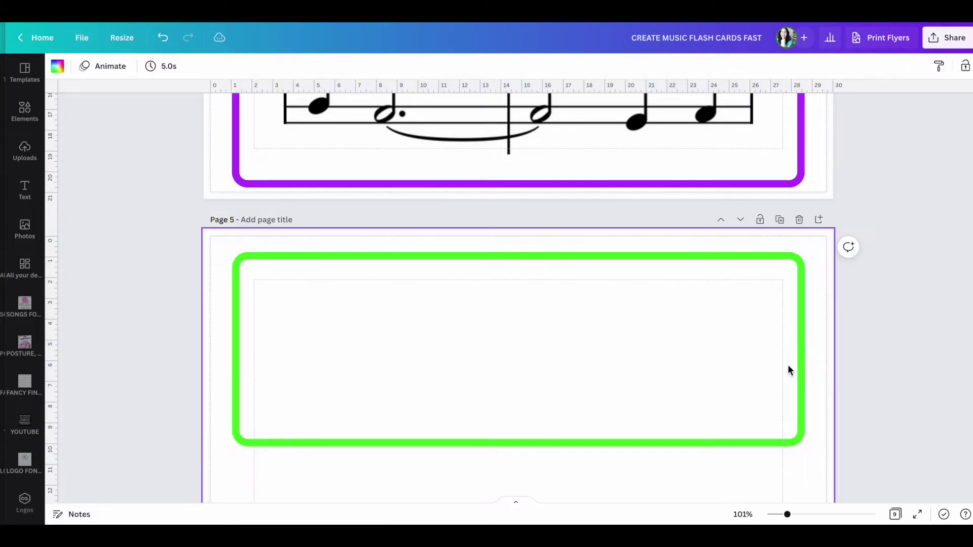
left_click(563, 444)
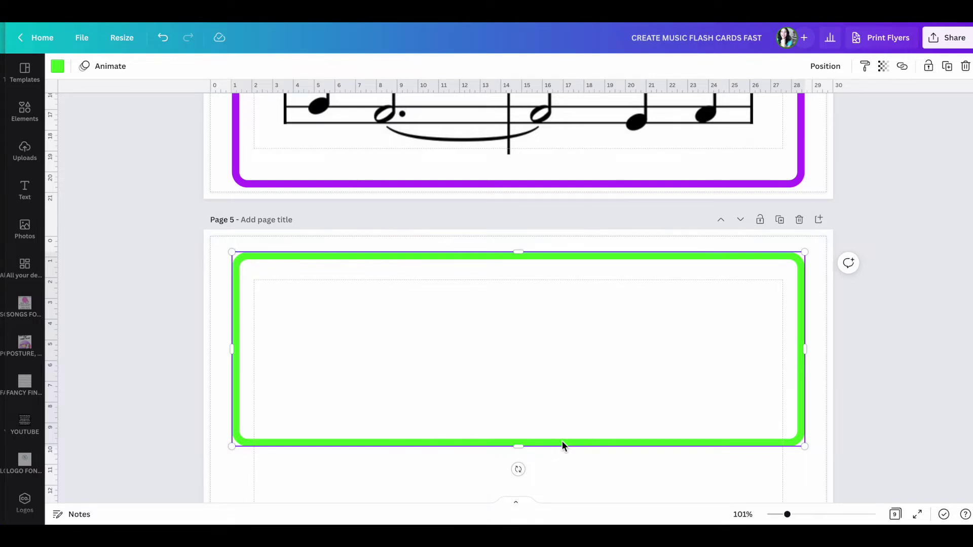
key("ctrl+d")
scroll(517, 360, "down", 4)
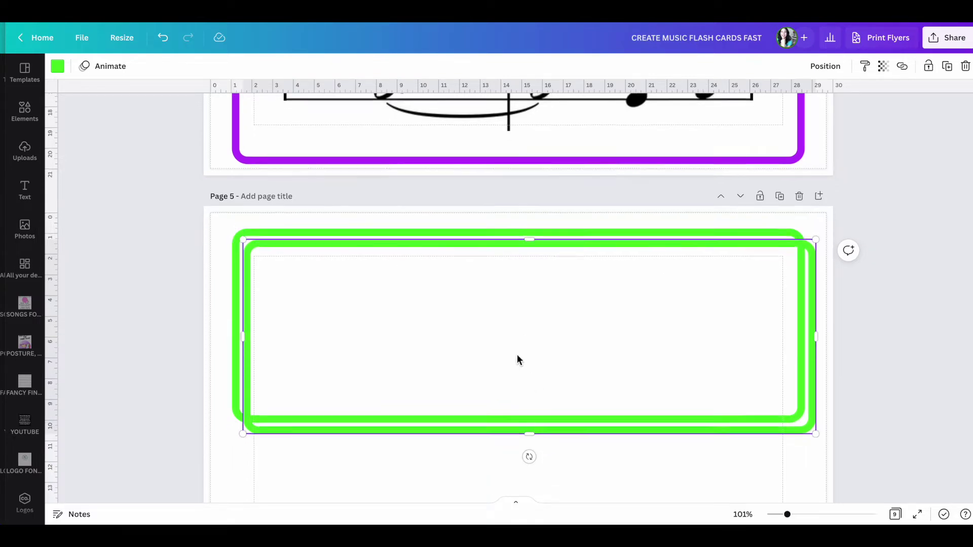
left_click_drag(515, 296, 504, 446)
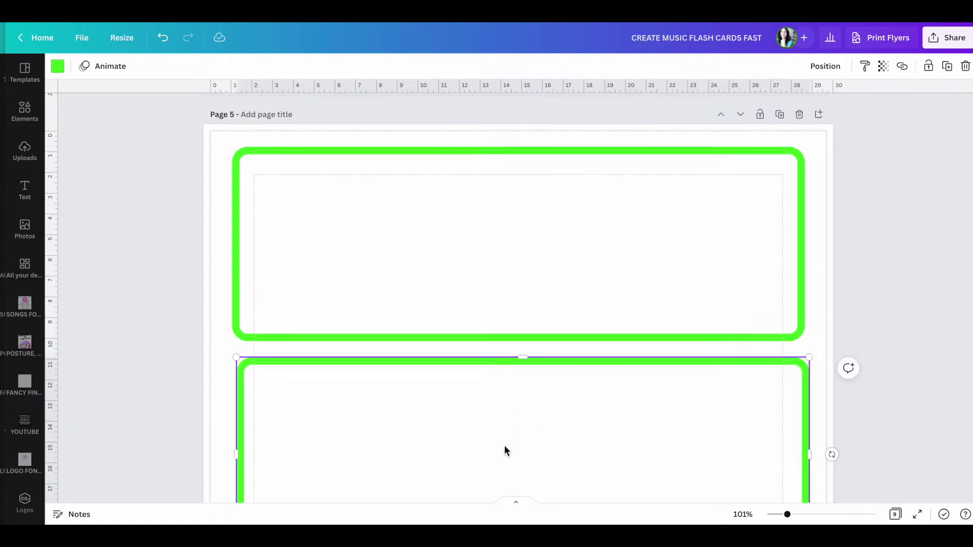
scroll(504, 446, "down", 8)
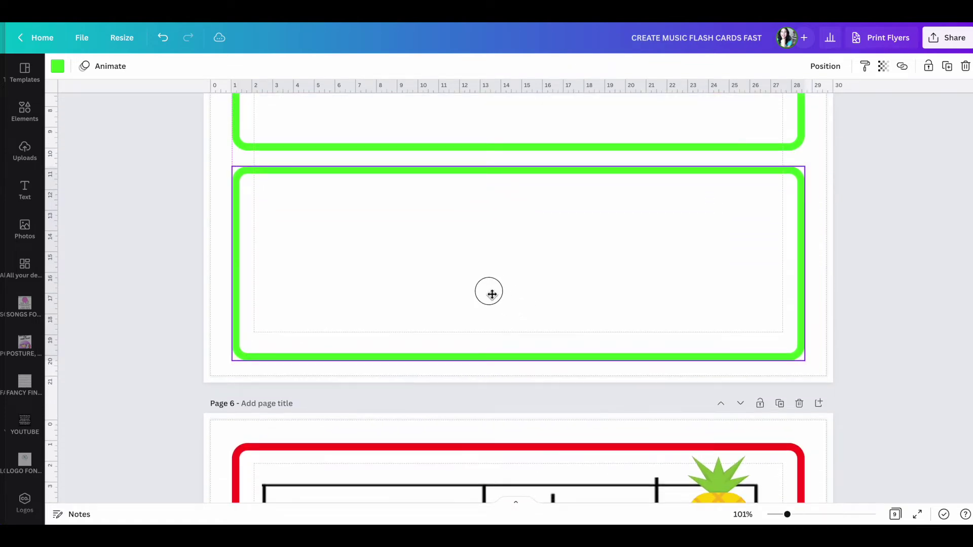
scroll(544, 304, "up", 5)
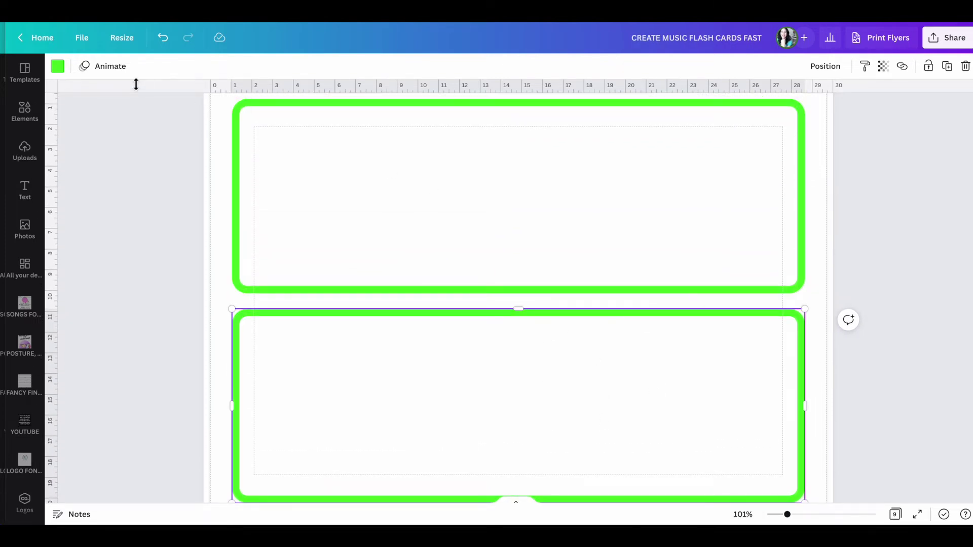
left_click(57, 67)
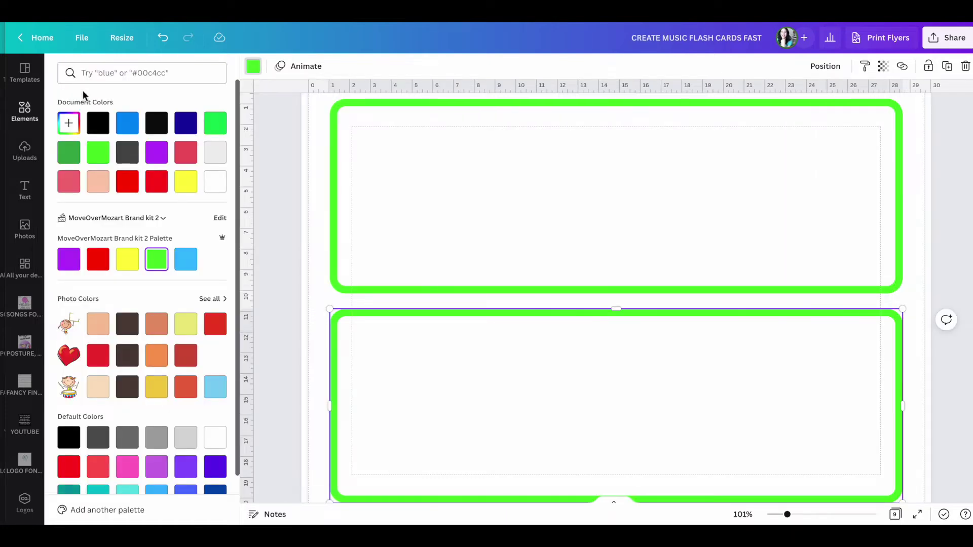
Step: Recolour the lower frame with the light-blue brand-kit colour and deselect it
left_click(187, 260)
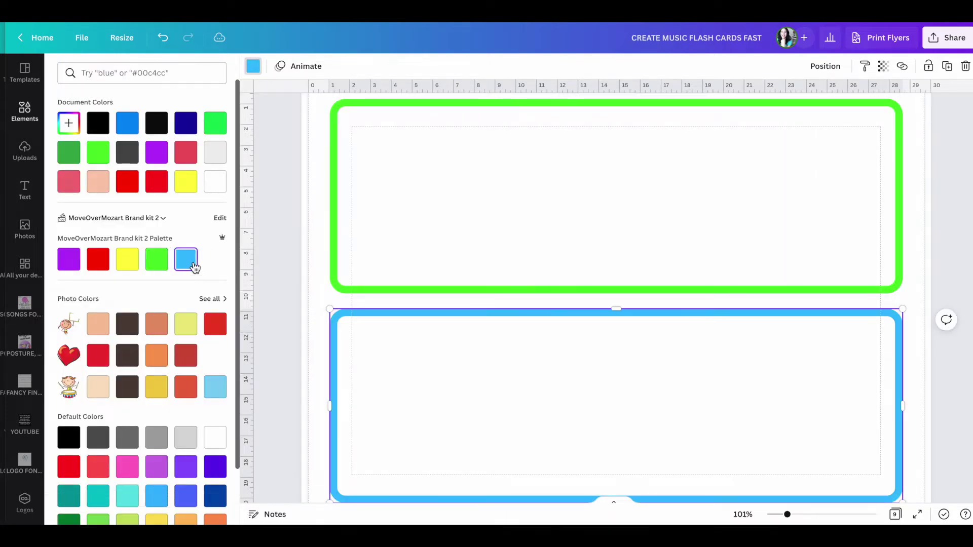
left_click(917, 379)
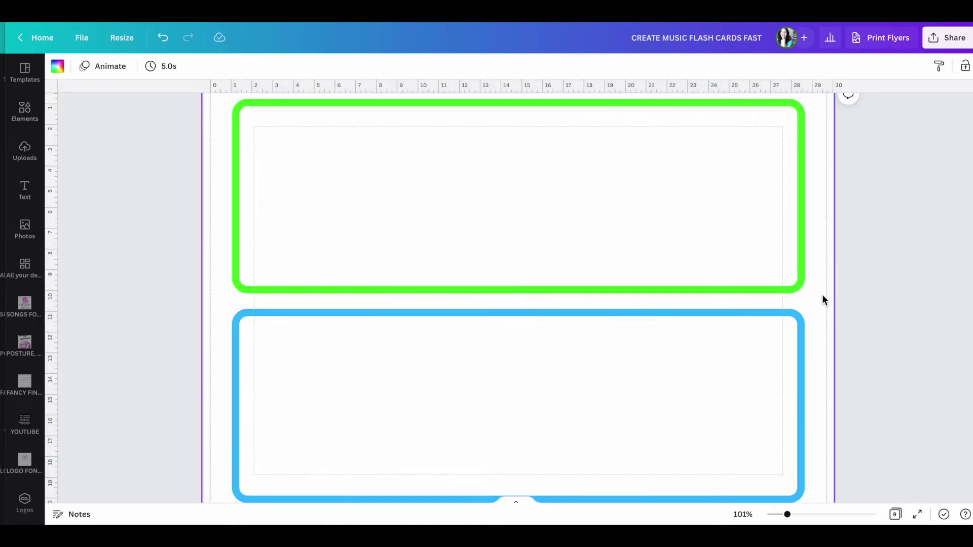
scroll(823, 296, "up", 10)
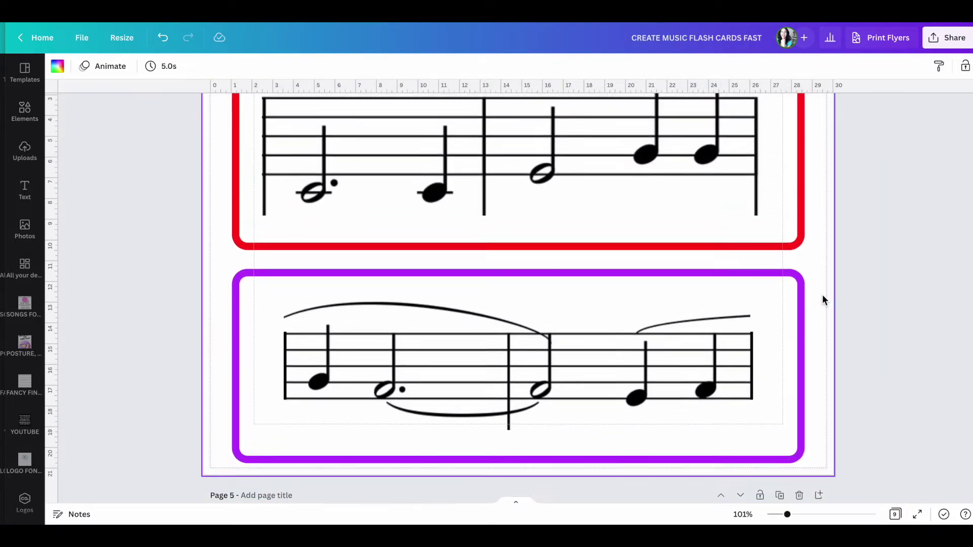
scroll(823, 296, "up", 3)
scroll(823, 297, "down", 10)
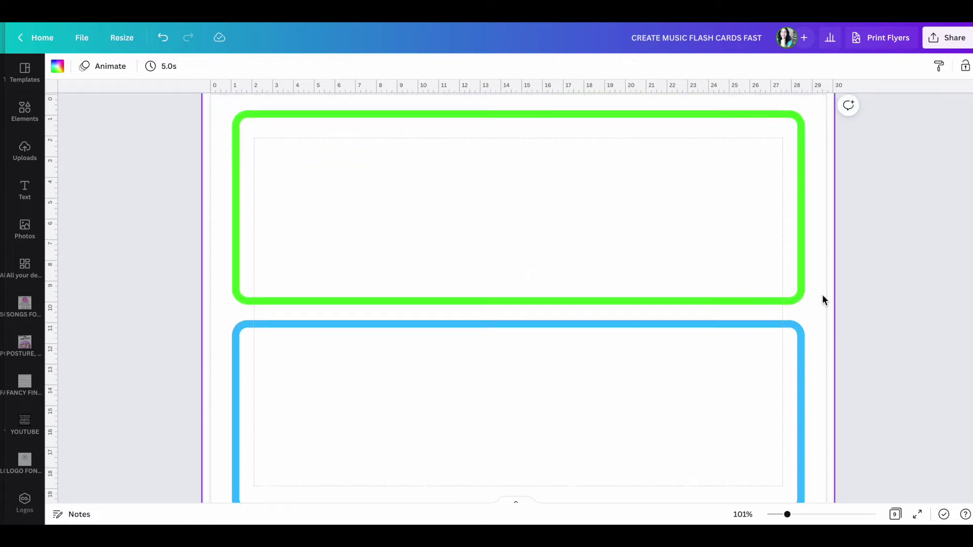
scroll(822, 300, "down", 2)
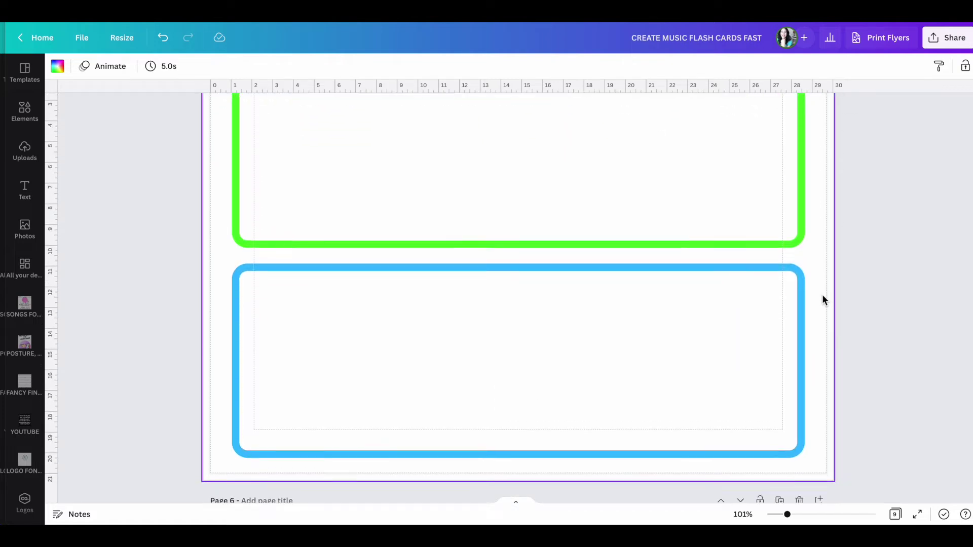
Step: Zoom out to 48%, nudge page 5's blue frame, and scroll up to pages 3 and 4
left_click(776, 515)
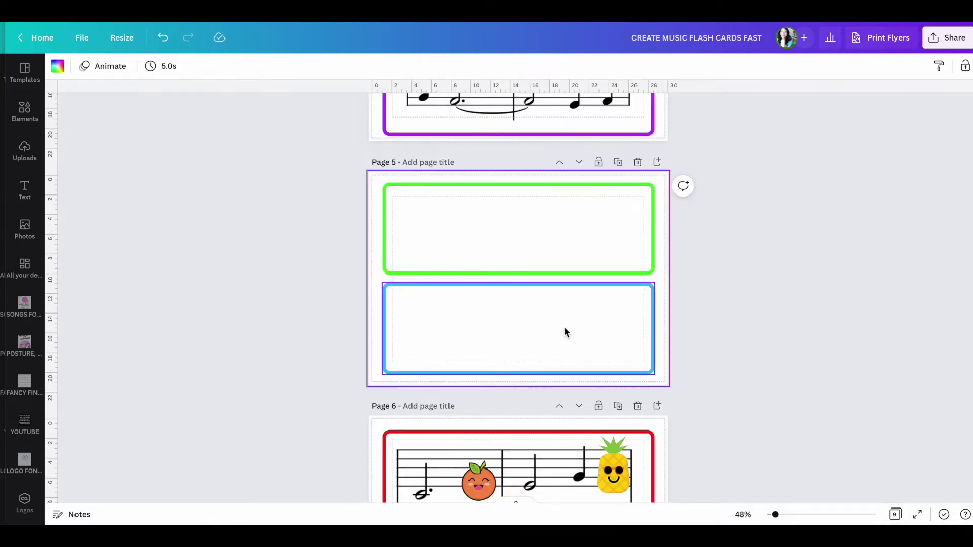
left_click_drag(565, 330, 567, 333)
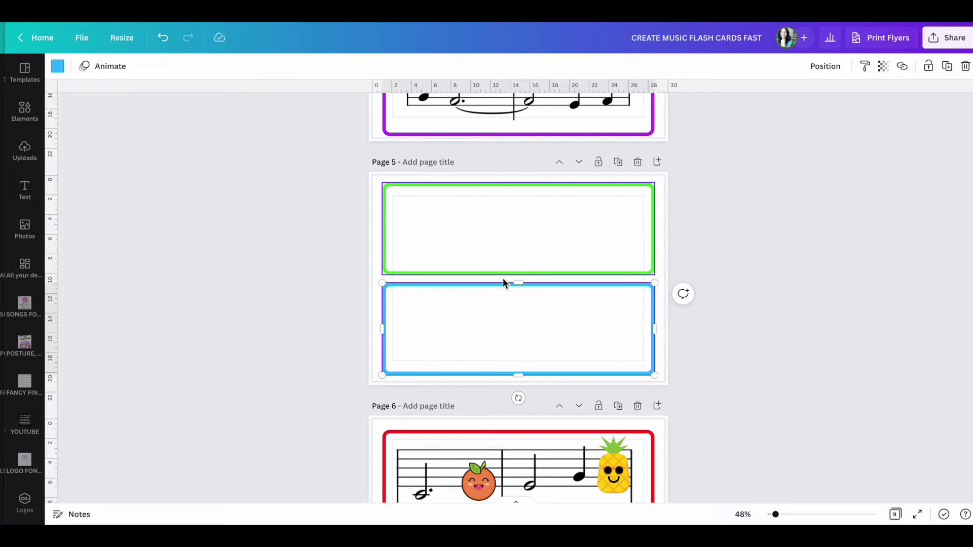
scroll(576, 340, "up", 6)
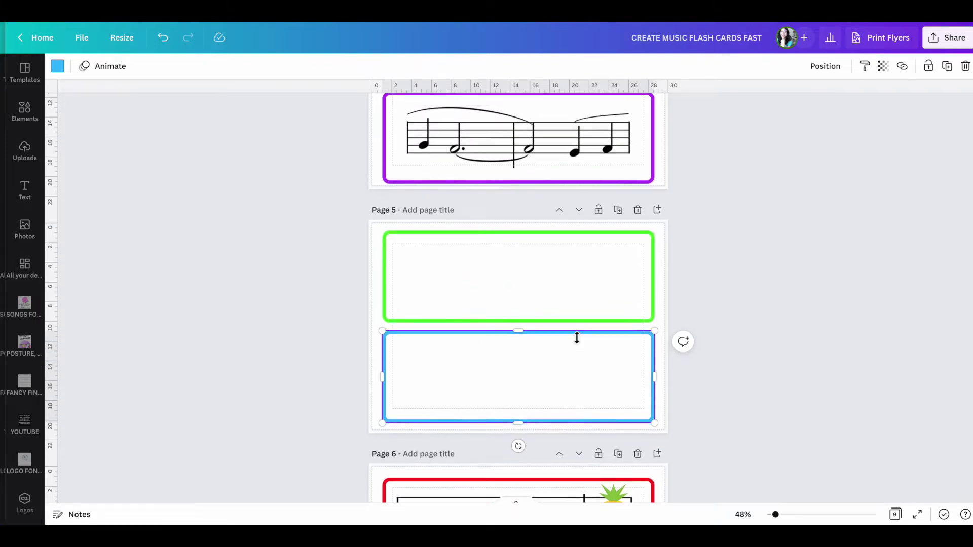
scroll(576, 340, "up", 3)
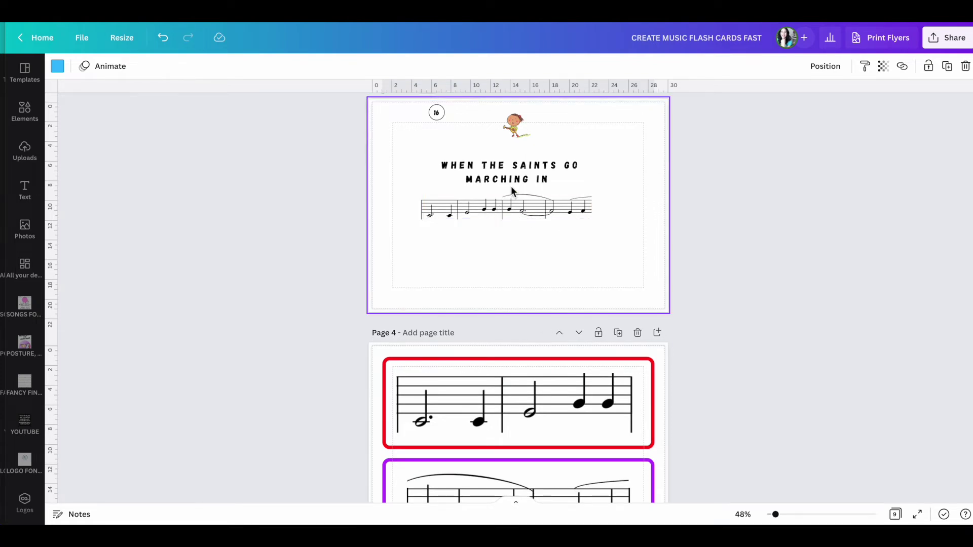
Step: Paste the staff from page 4's red card into page 5's green frame, centred
left_click(551, 409)
scroll(552, 409, "down", 5)
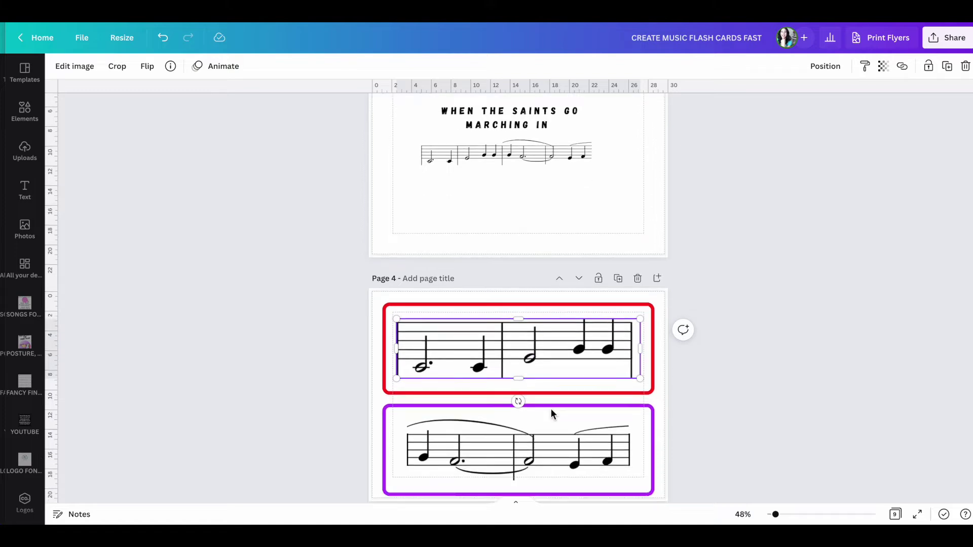
left_click(542, 414)
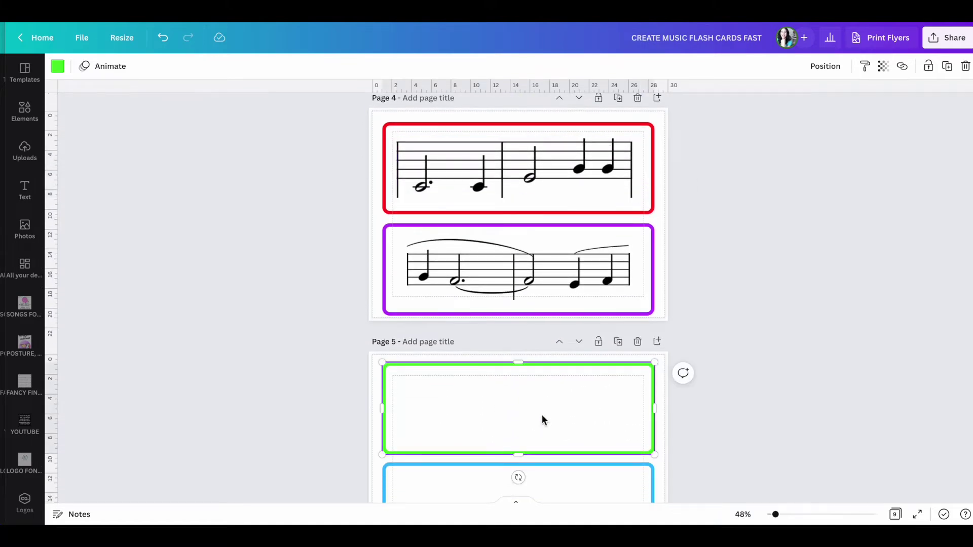
key("ctrl+v")
left_click_drag(537, 419, 537, 414)
Step: Copy the slurred staff from the purple card into the blue frame and enlarge it to fill
left_click(548, 285)
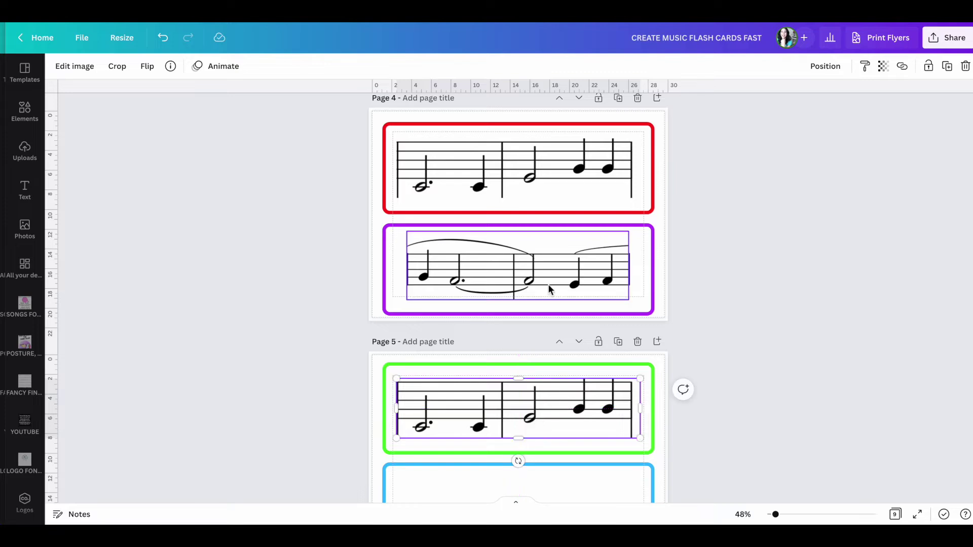
key("ctrl+c")
scroll(545, 283, "down", 5)
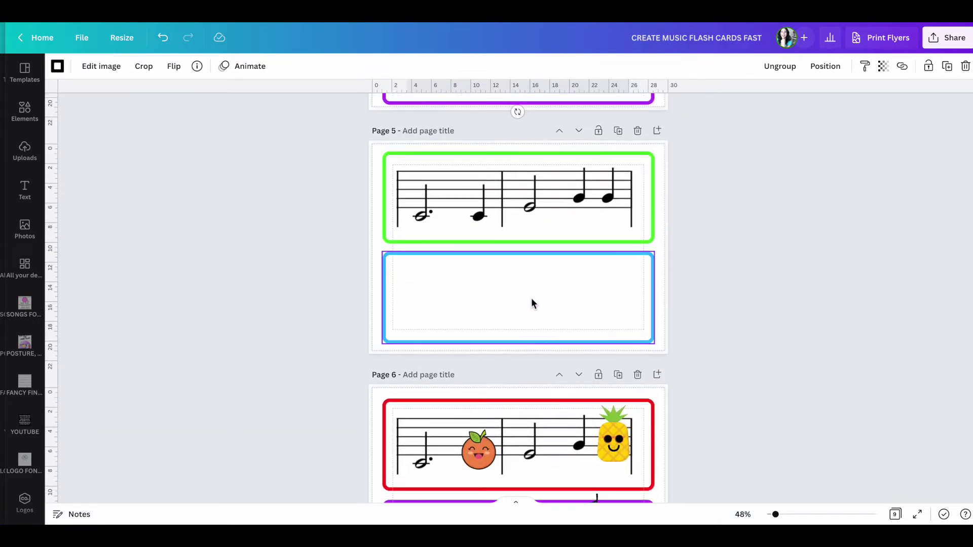
left_click(531, 303)
key("ctrl+v")
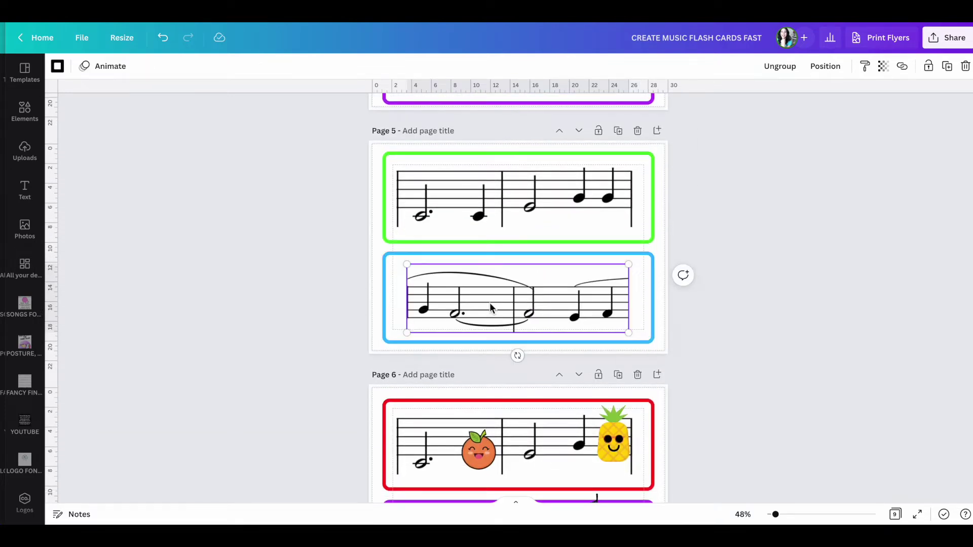
left_click_drag(490, 307, 493, 303)
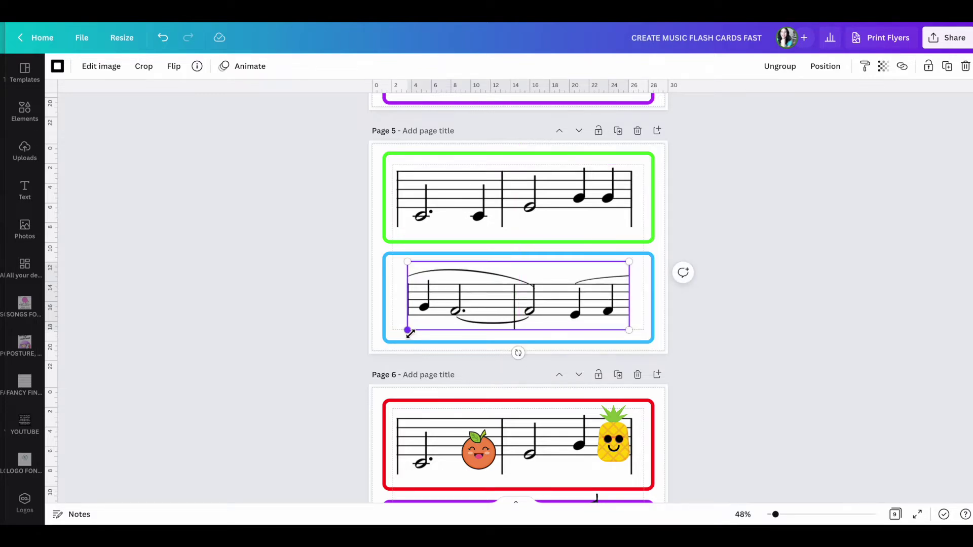
left_click_drag(407, 330, 404, 338)
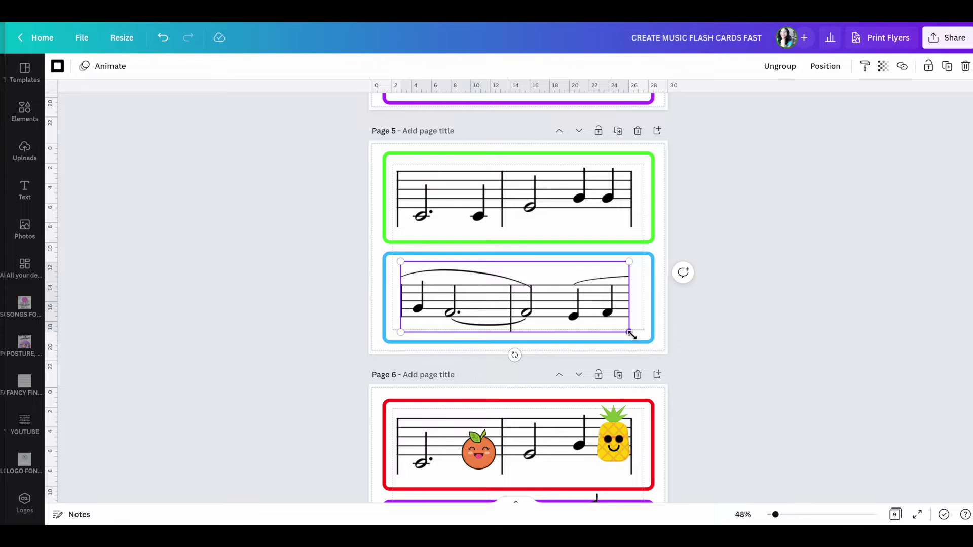
left_click_drag(630, 332, 636, 335)
left_click_drag(564, 311, 564, 312)
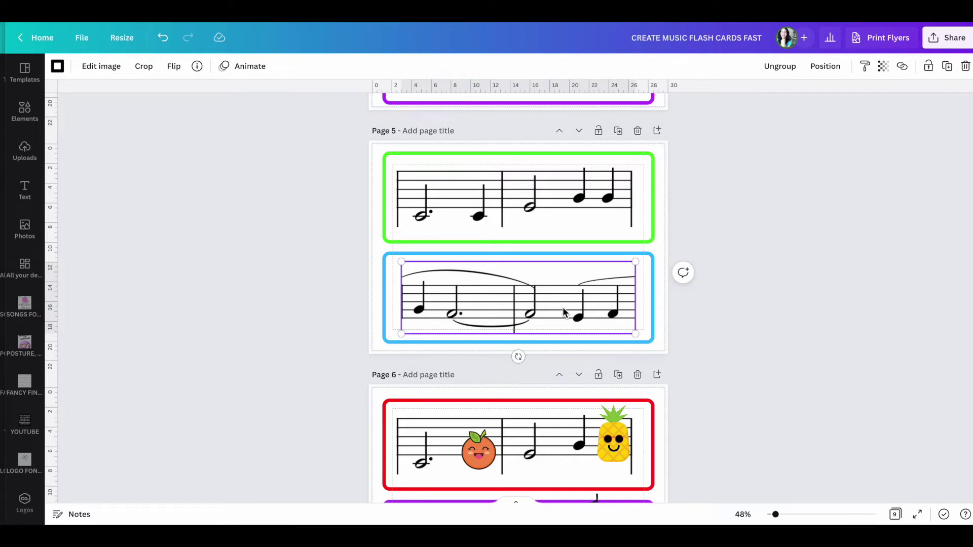
Step: Deselect the staff and scroll down to page 6's fruit-sticker measures
left_click(661, 343)
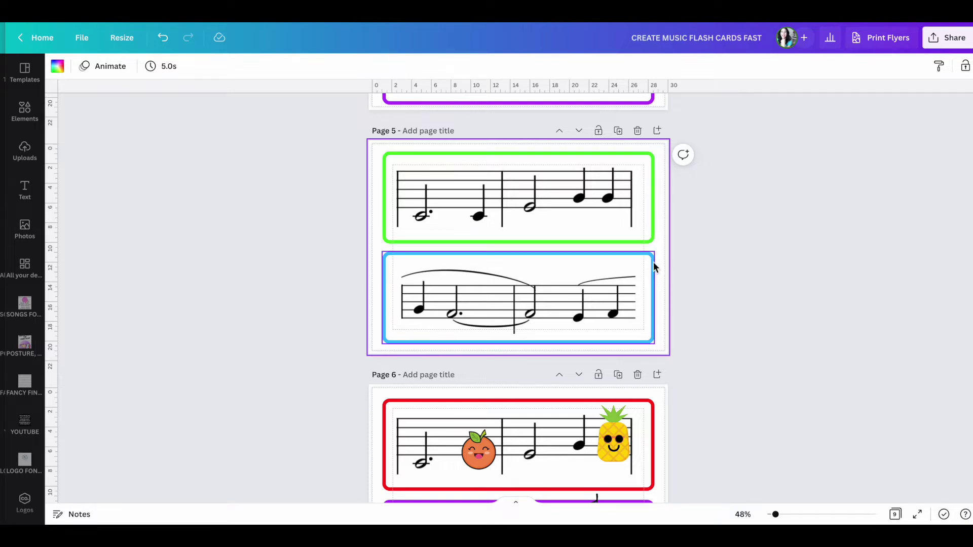
scroll(657, 315, "down", 3)
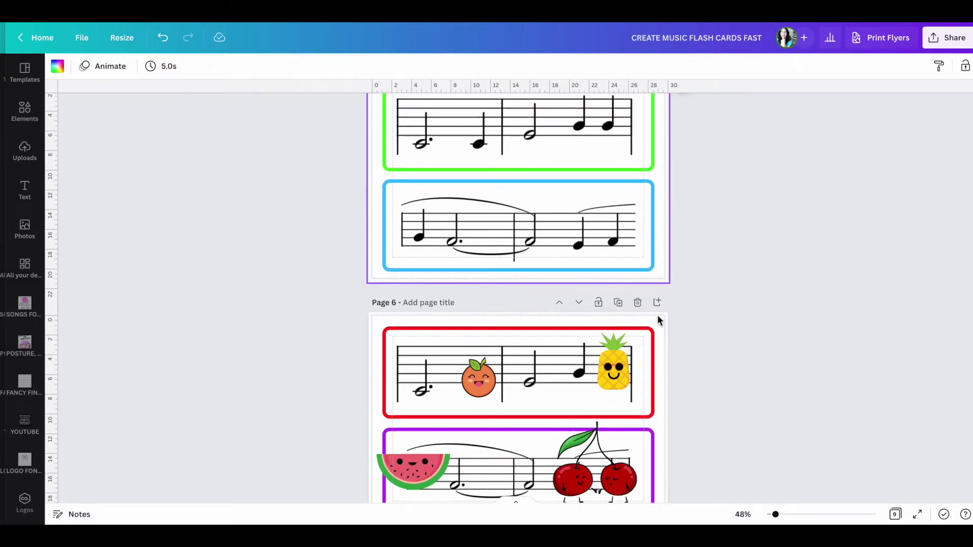
scroll(658, 319, "down", 5)
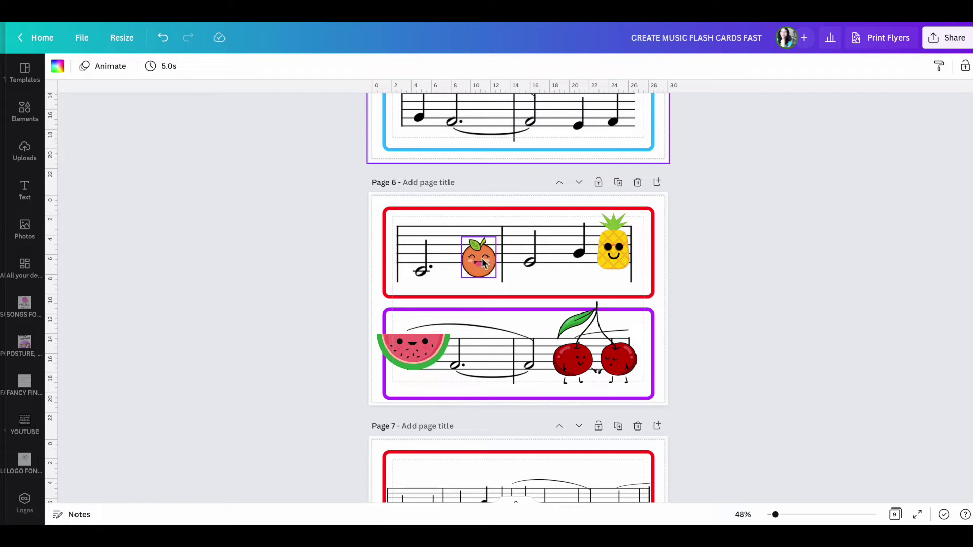
Step: Search graphics for 'FRUITS WITH FACES' and filter the results to Static only
left_click(26, 112)
left_click_drag(148, 74, 81, 75)
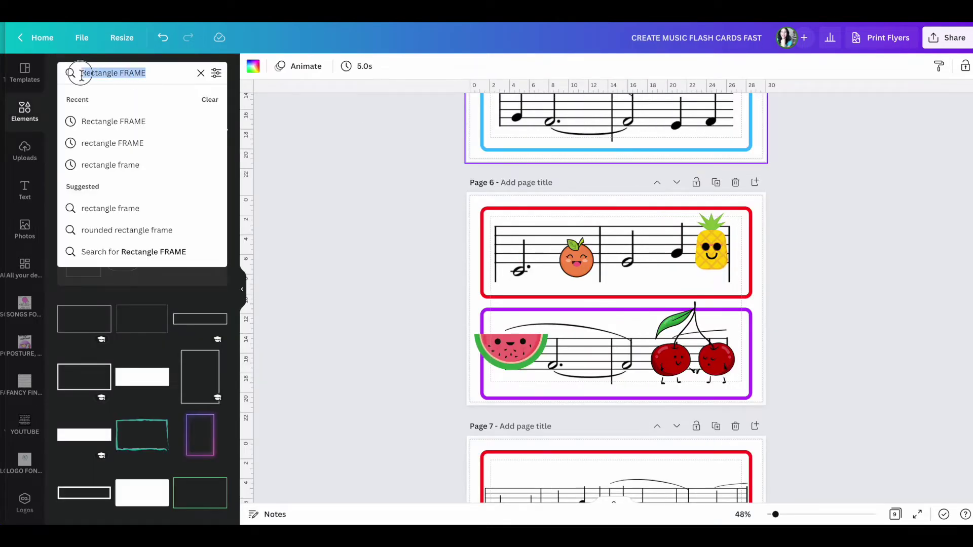
type("FRUITS")
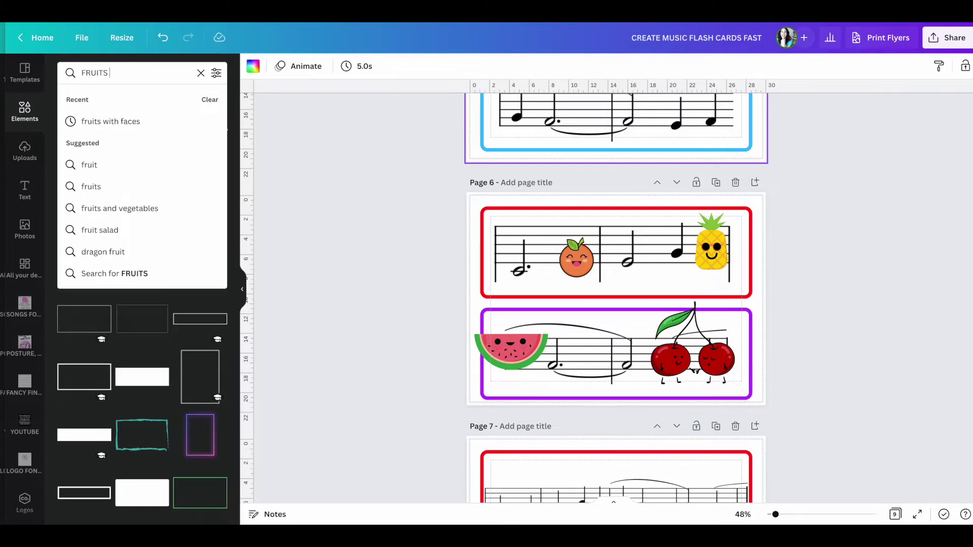
type(" WITH FACES")
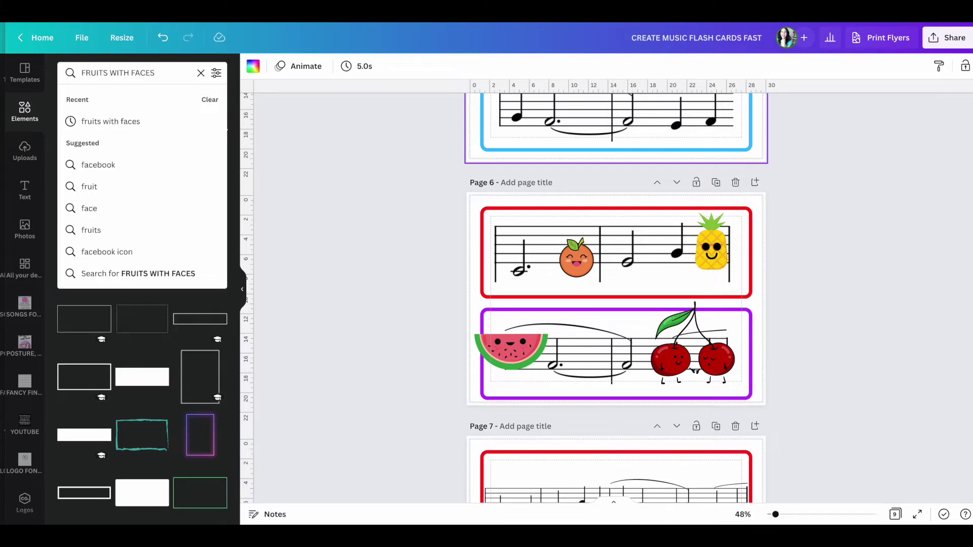
key("Return")
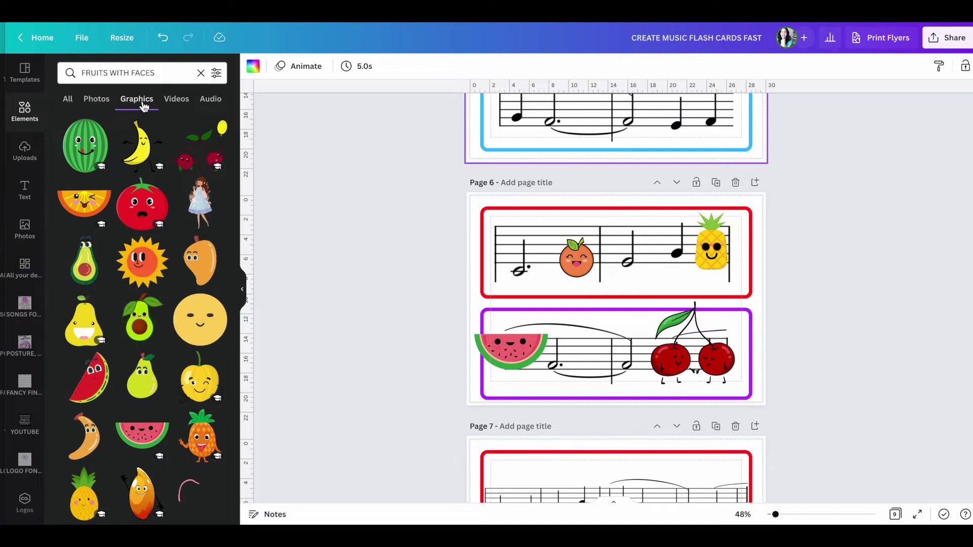
left_click(216, 73)
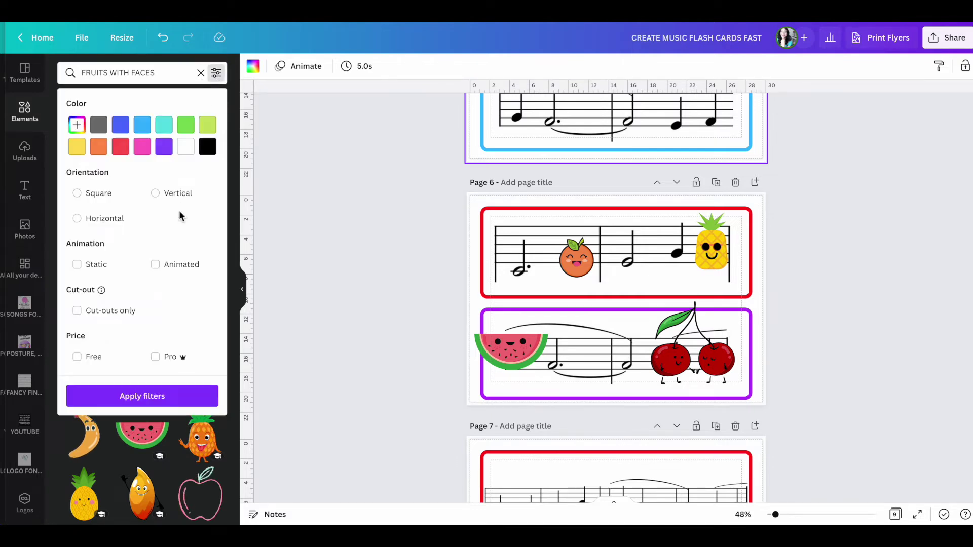
left_click(81, 264)
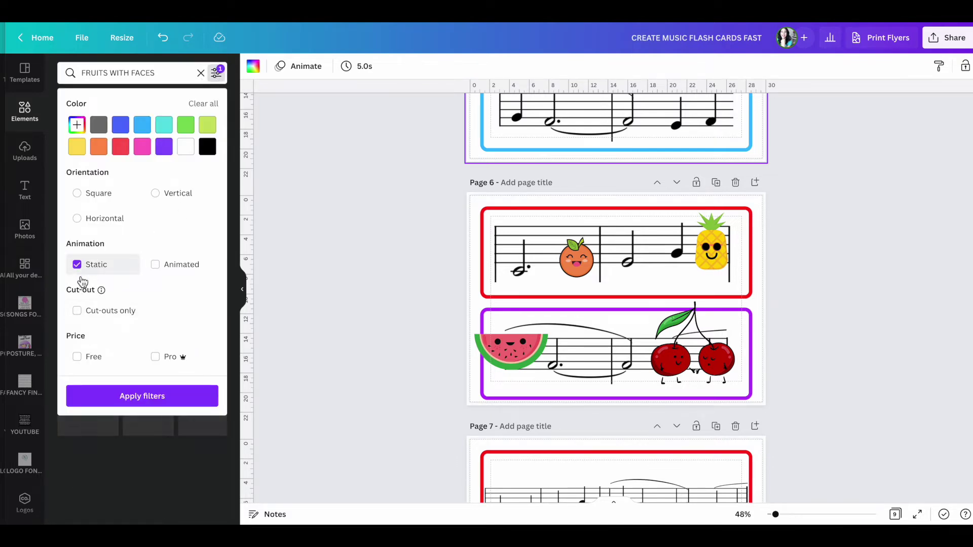
left_click(136, 400)
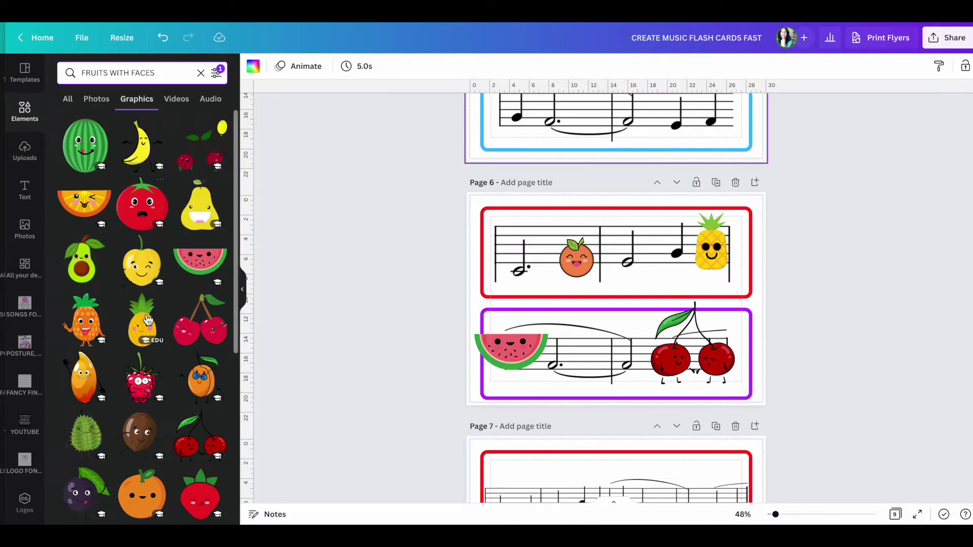
Step: Zoom Page 6 to 110% and insert the smiling yellow pear graphic from the results
scroll(147, 323, "down", 10)
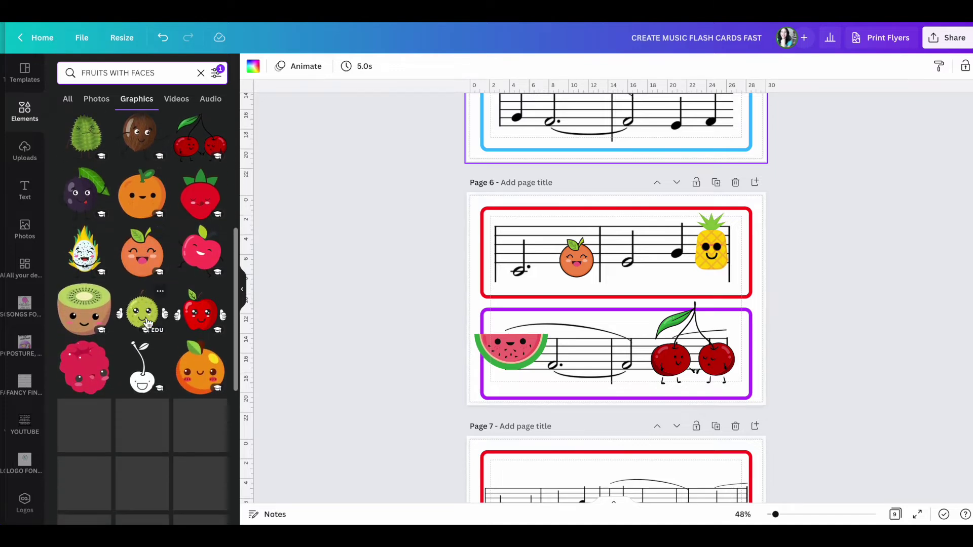
scroll(144, 315, "up", 5)
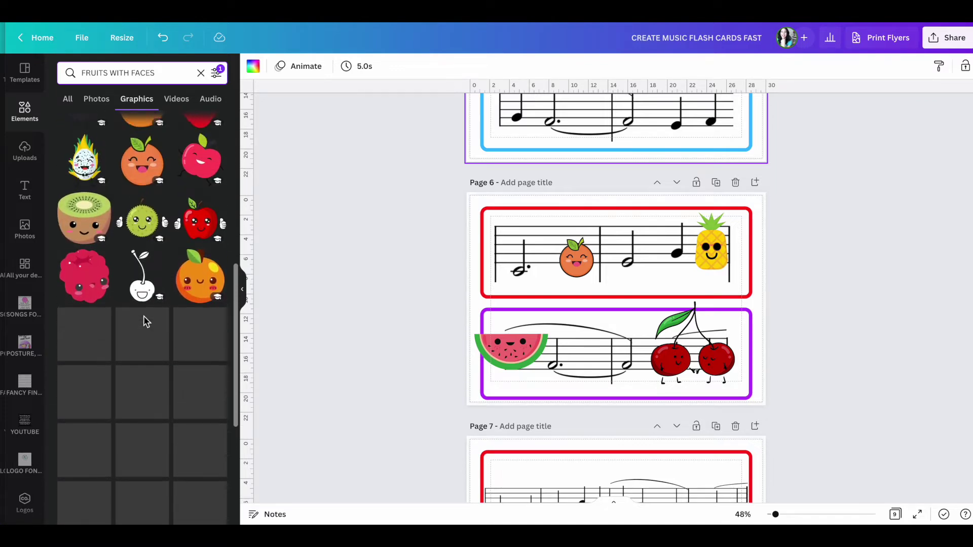
scroll(147, 323, "up", 5)
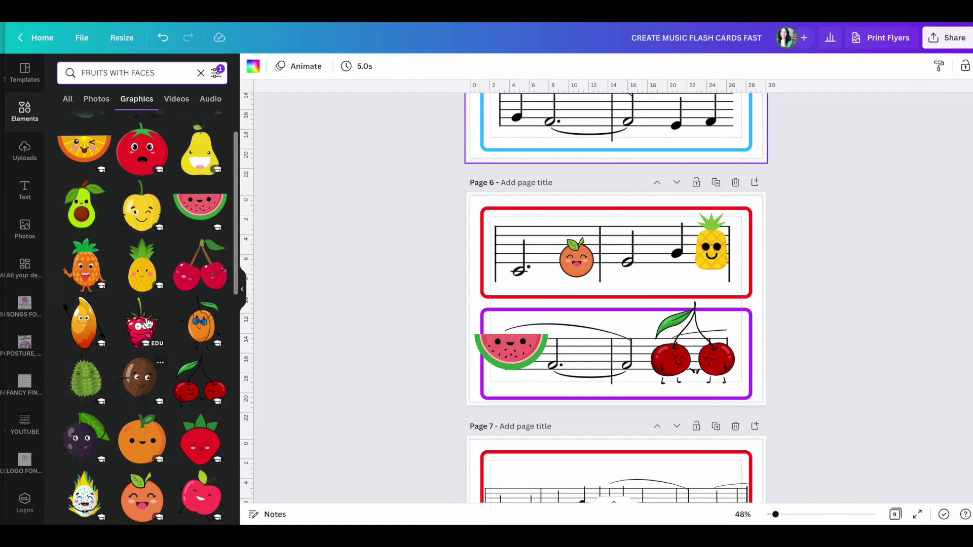
scroll(147, 323, "up", 1)
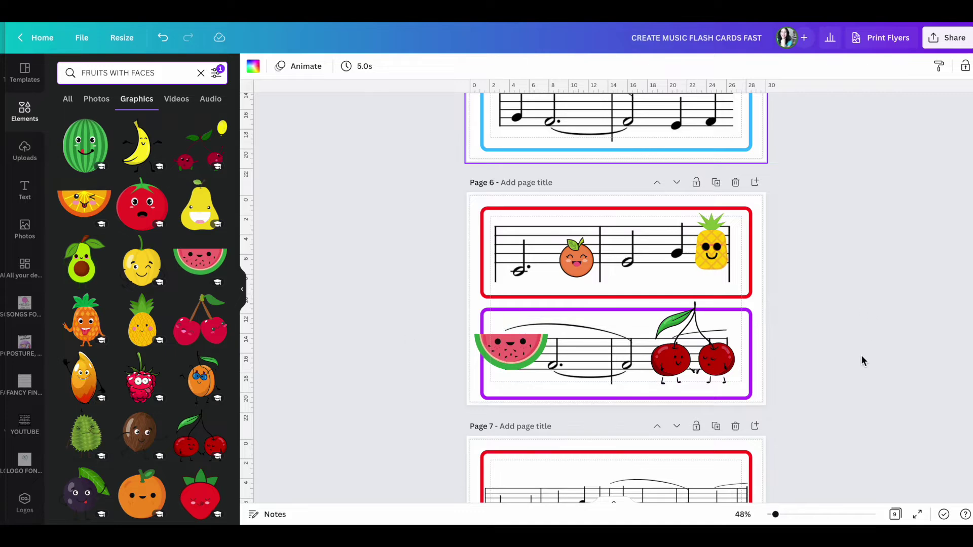
scroll(793, 449, "down", 2)
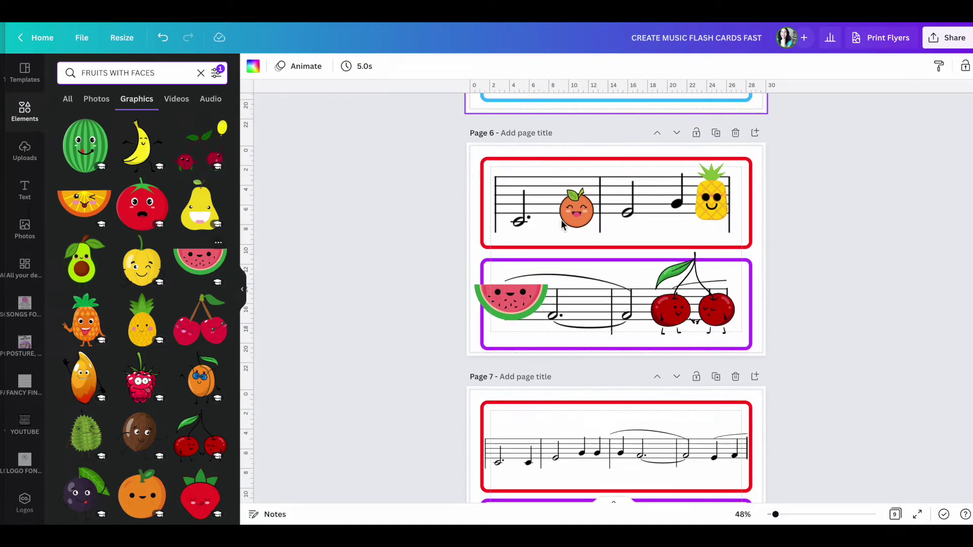
scroll(745, 375, "up", 3)
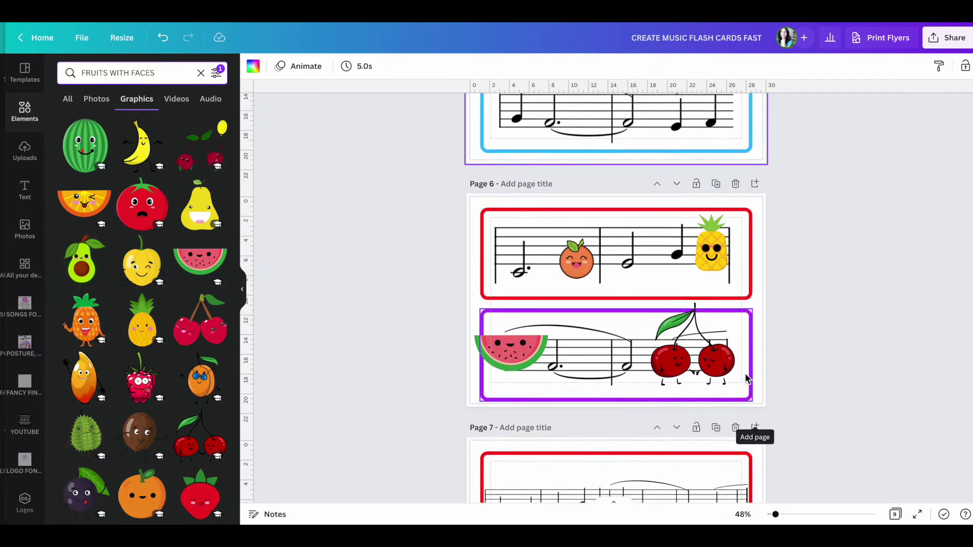
scroll(746, 378, "up", 1)
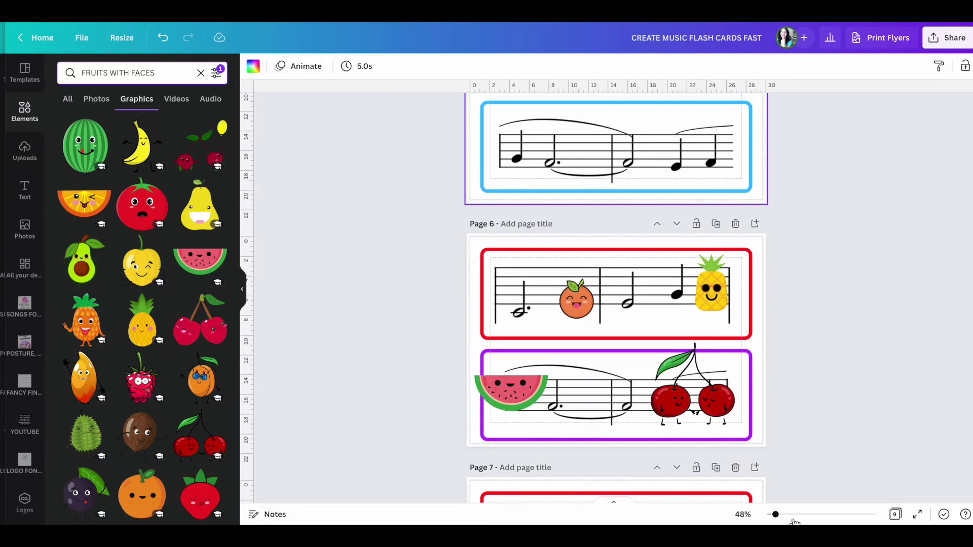
left_click(790, 515)
left_click(530, 328)
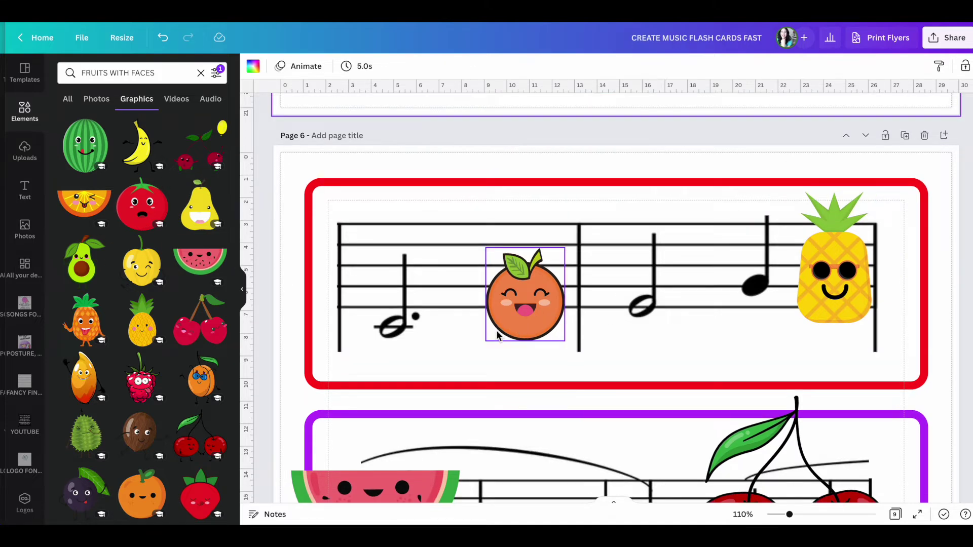
scroll(497, 330, "down", 3)
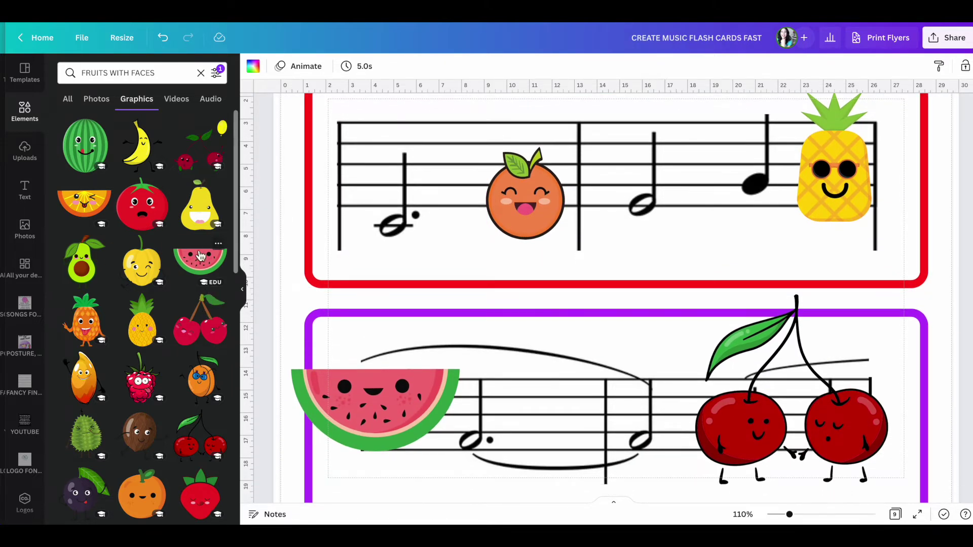
left_click(208, 219)
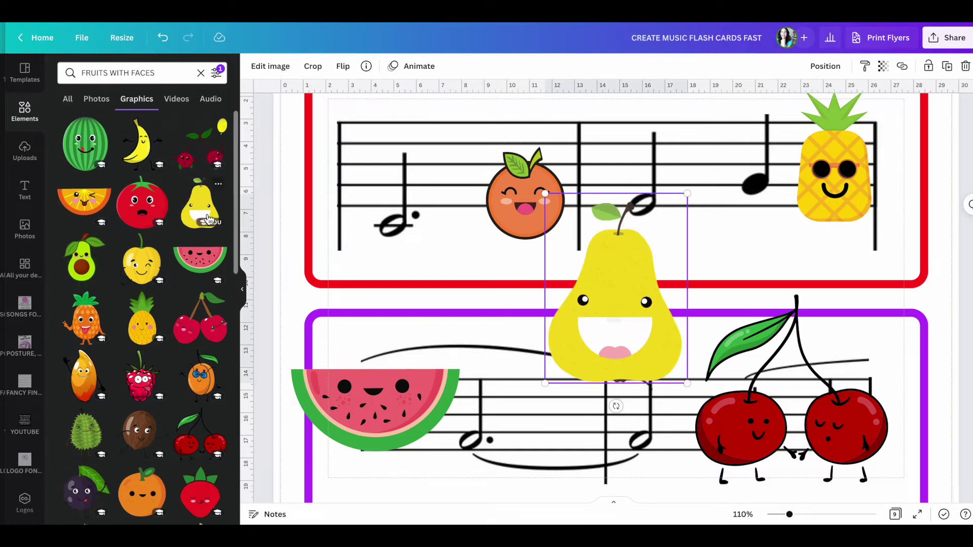
Step: Resize the pear and set it on the red card's staff between the orange and pineapple
left_click_drag(545, 384, 624, 301)
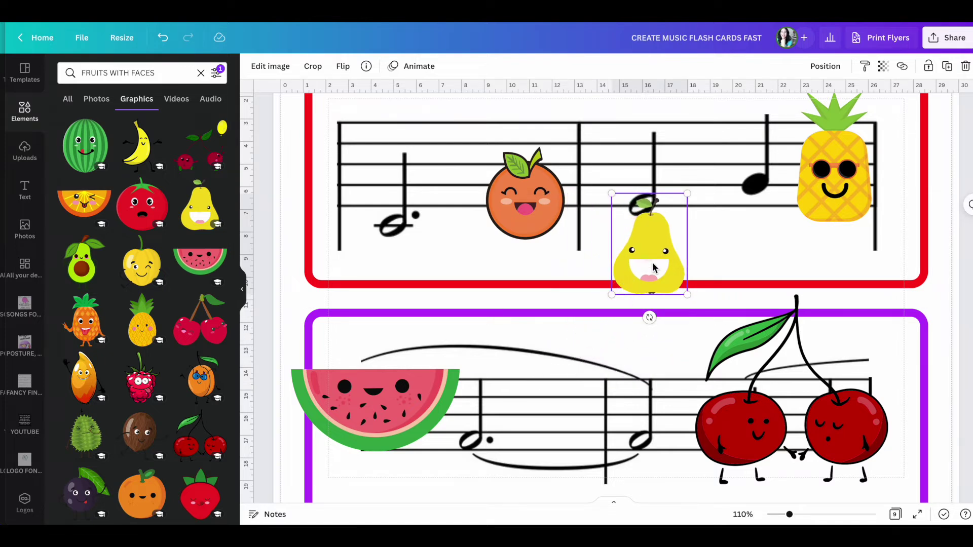
left_click_drag(653, 267, 655, 190)
left_click_drag(617, 217, 605, 229)
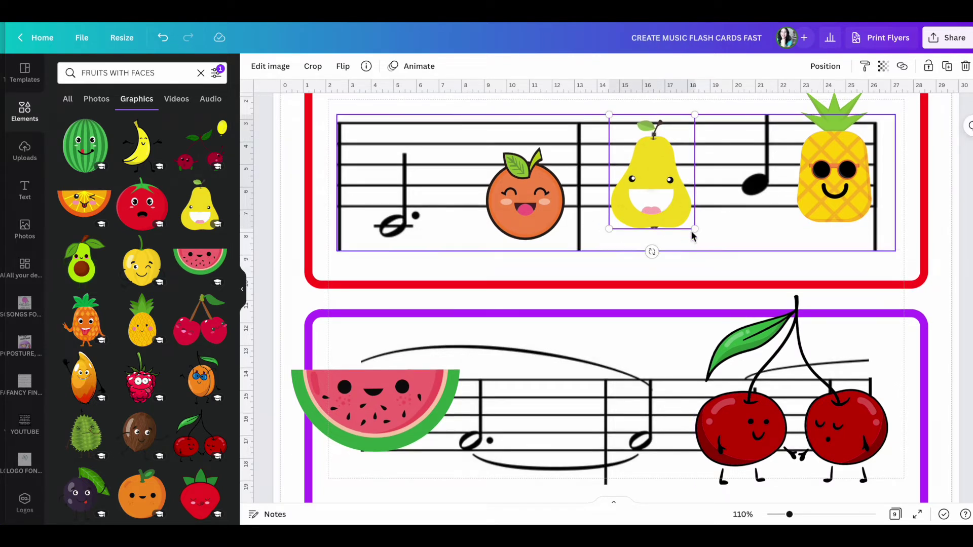
left_click_drag(691, 229, 697, 237)
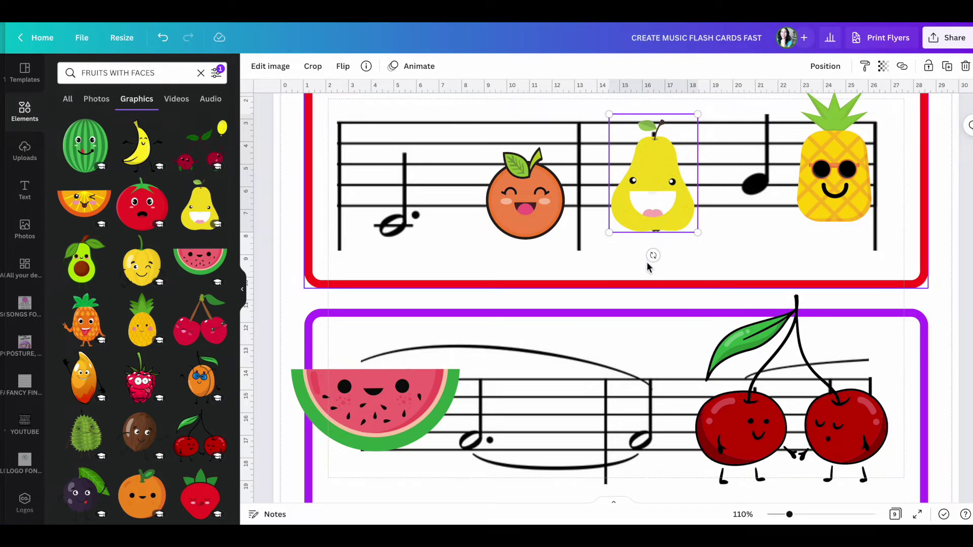
Step: Collapse the Elements panel and zoom out to view all of Page 6
scroll(627, 397, "down", 3)
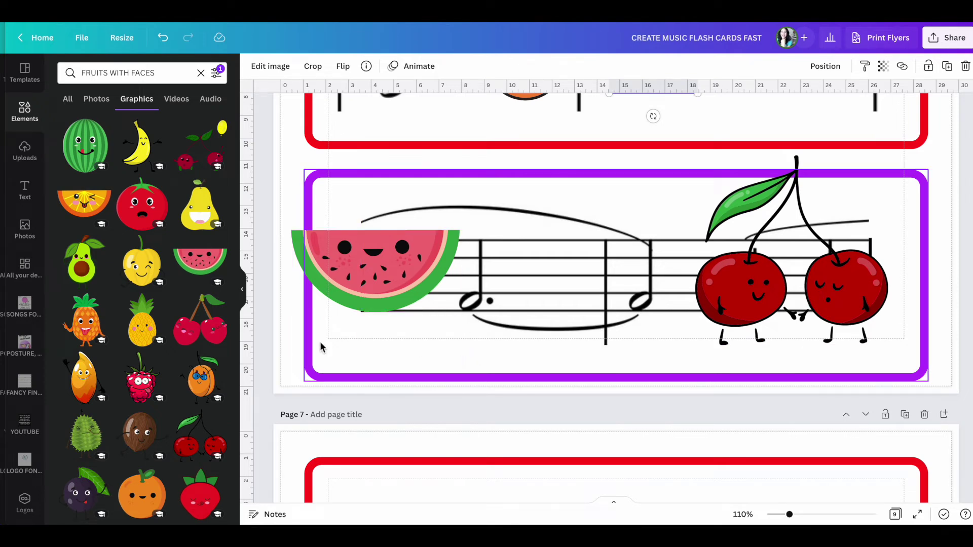
left_click(250, 296)
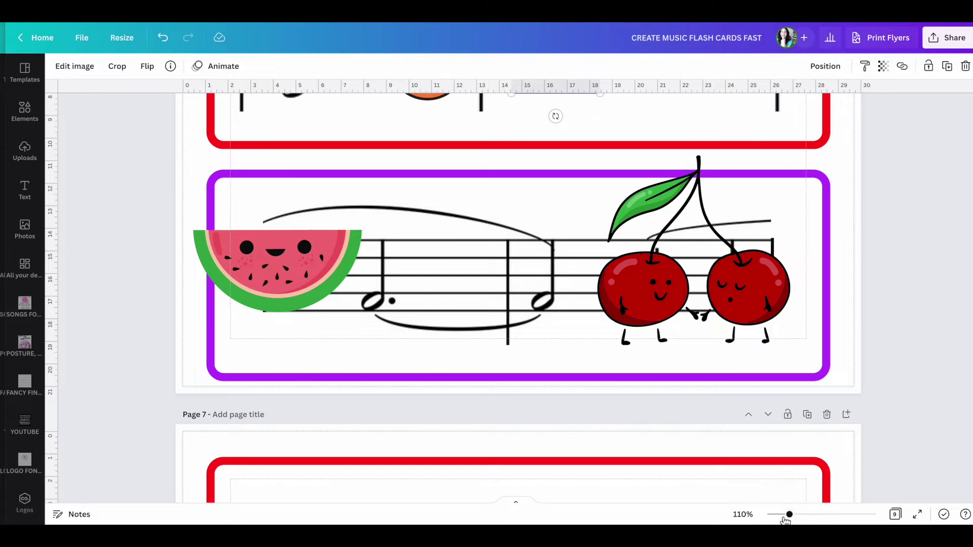
left_click_drag(785, 518, 780, 515)
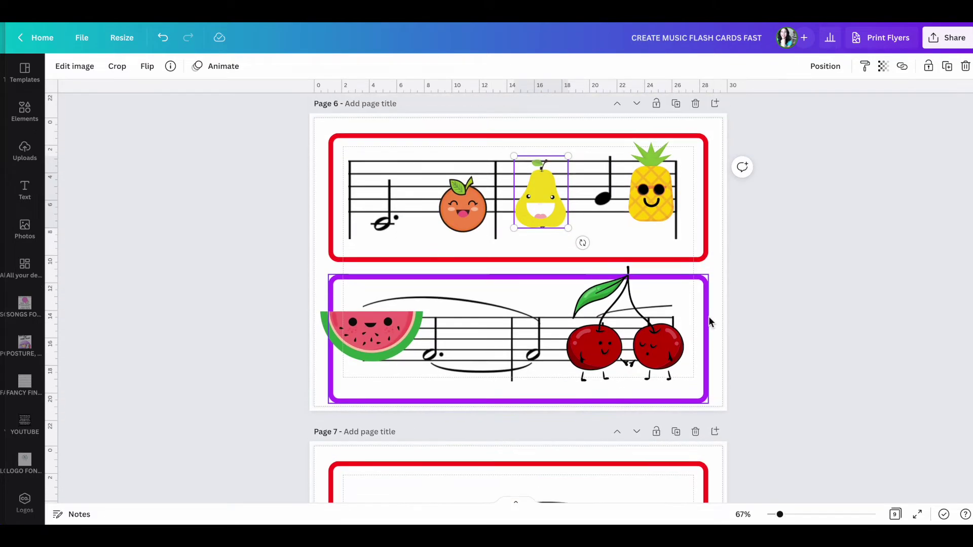
Step: Scroll from Page 6 down to Page 7 and zoom in on its red and purple staff cards
scroll(709, 318, "up", 3)
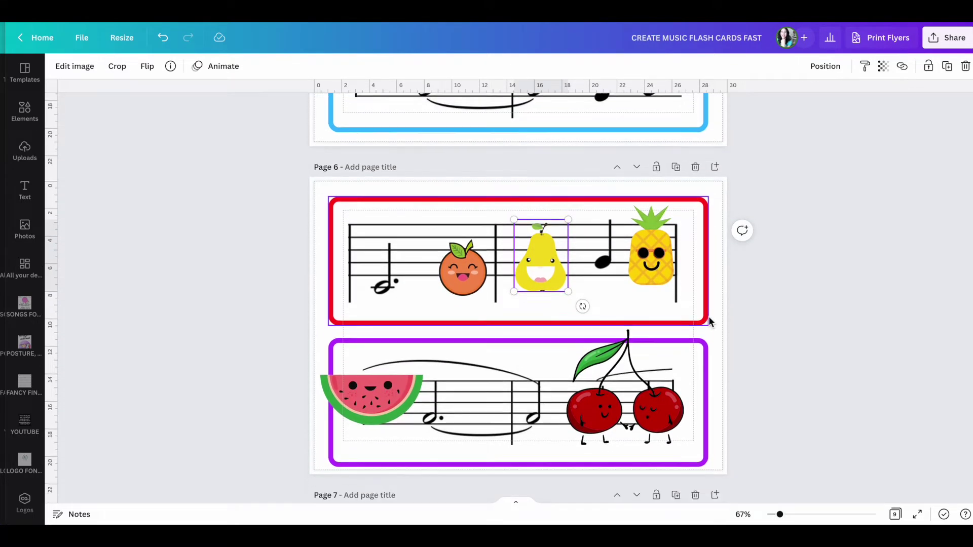
scroll(710, 321, "down", 5)
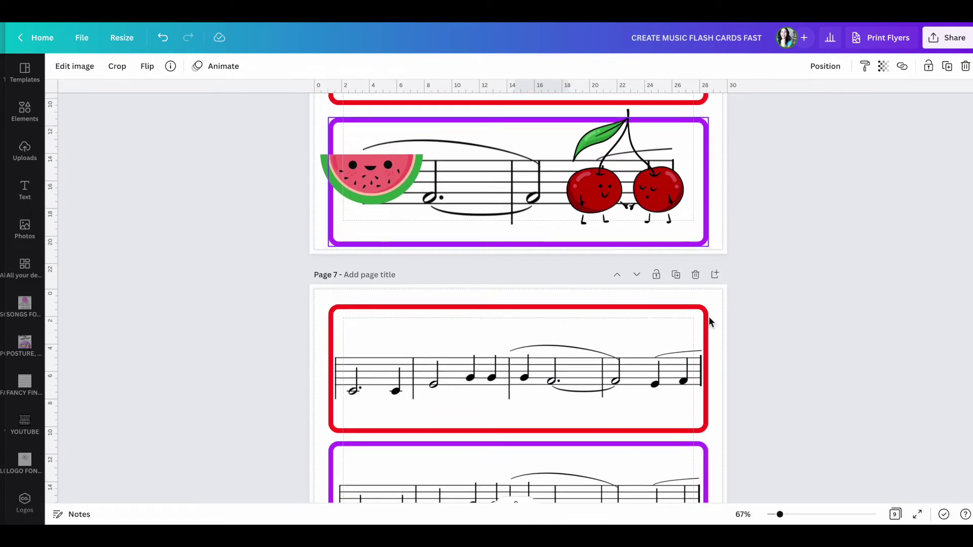
scroll(709, 319, "down", 3)
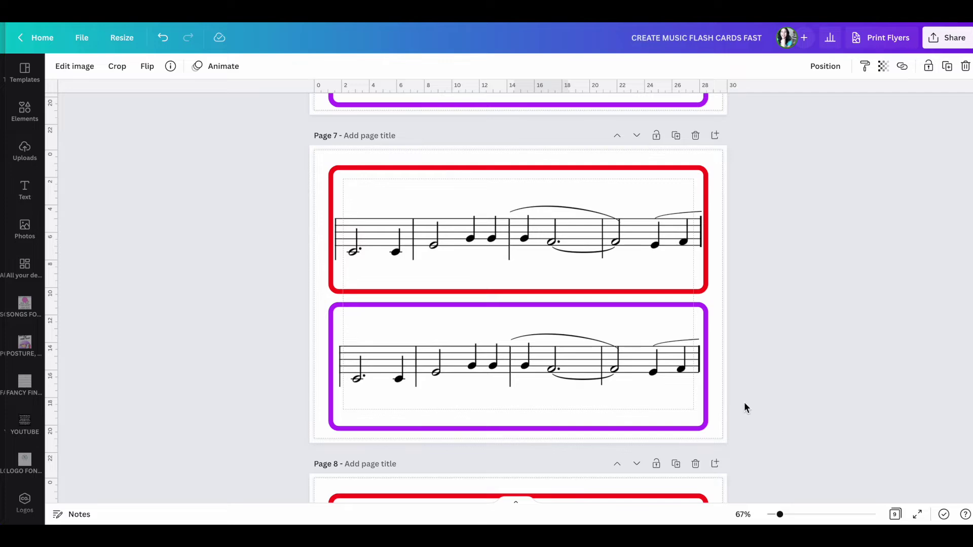
scroll(493, 242, "up", 15)
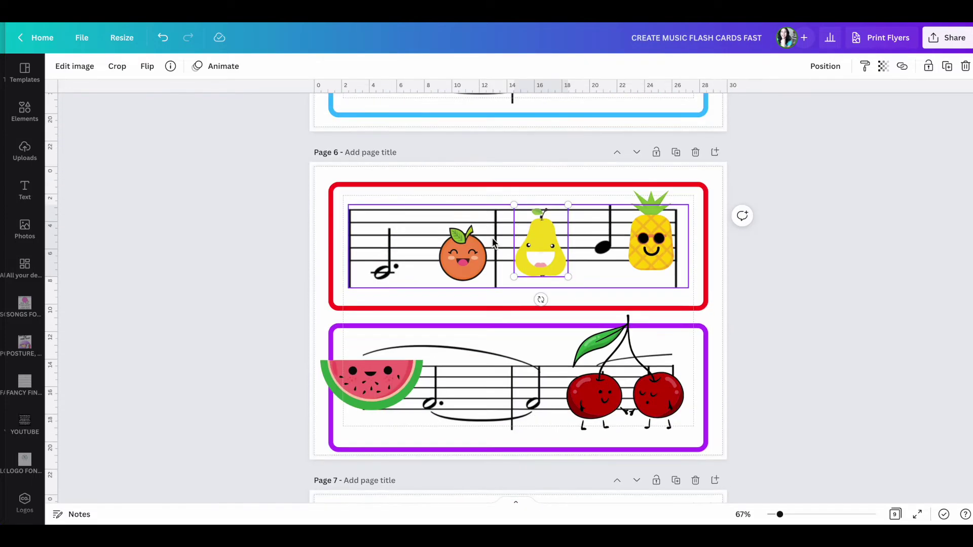
scroll(492, 243, "up", 10)
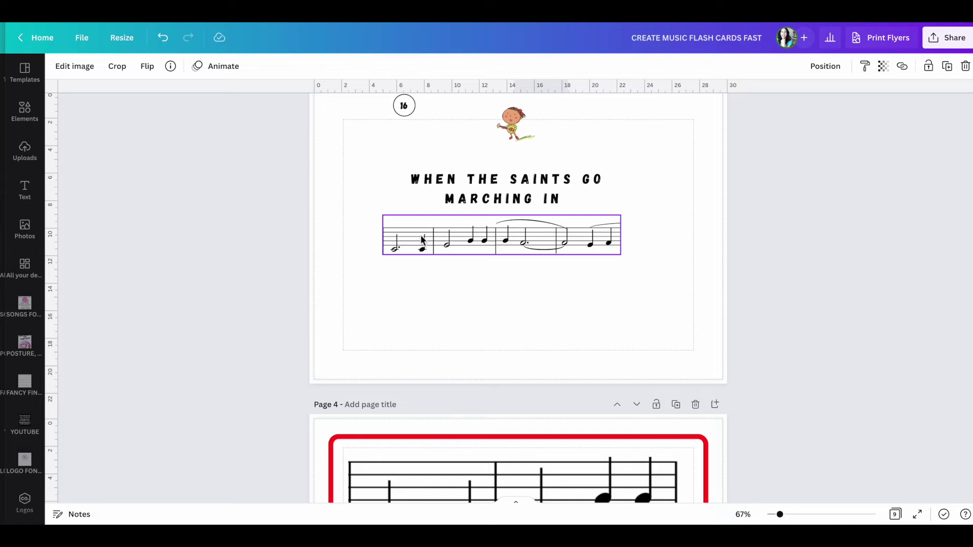
scroll(640, 269, "down", 10)
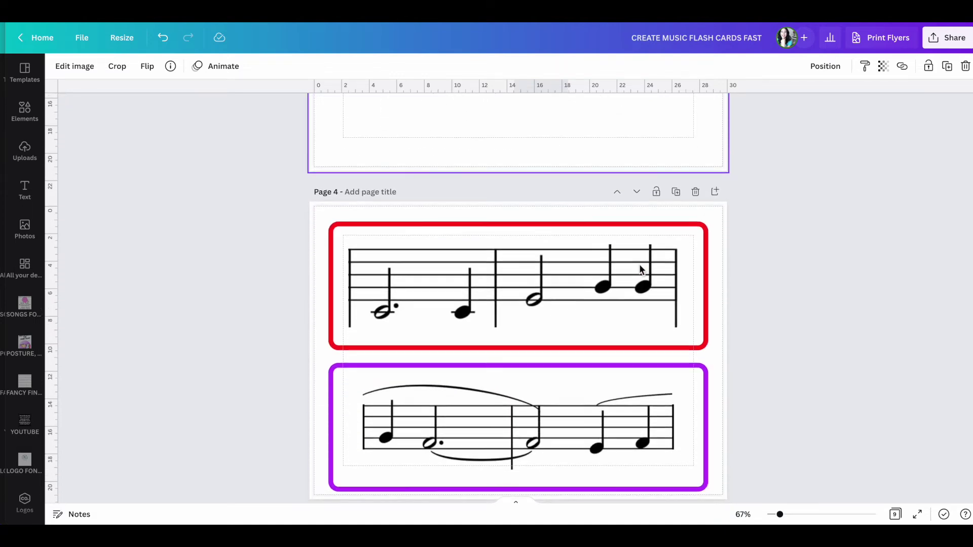
scroll(640, 268, "down", 15)
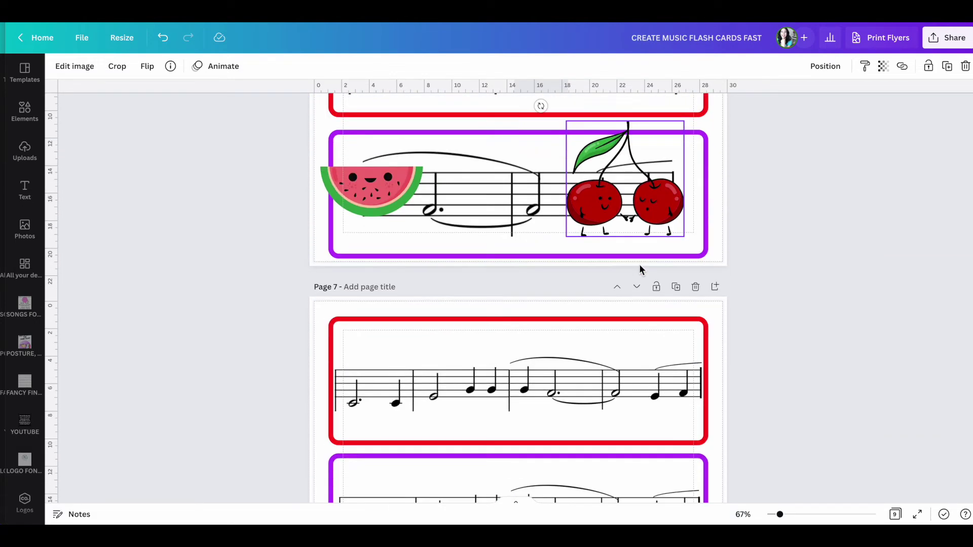
scroll(639, 270, "down", 1)
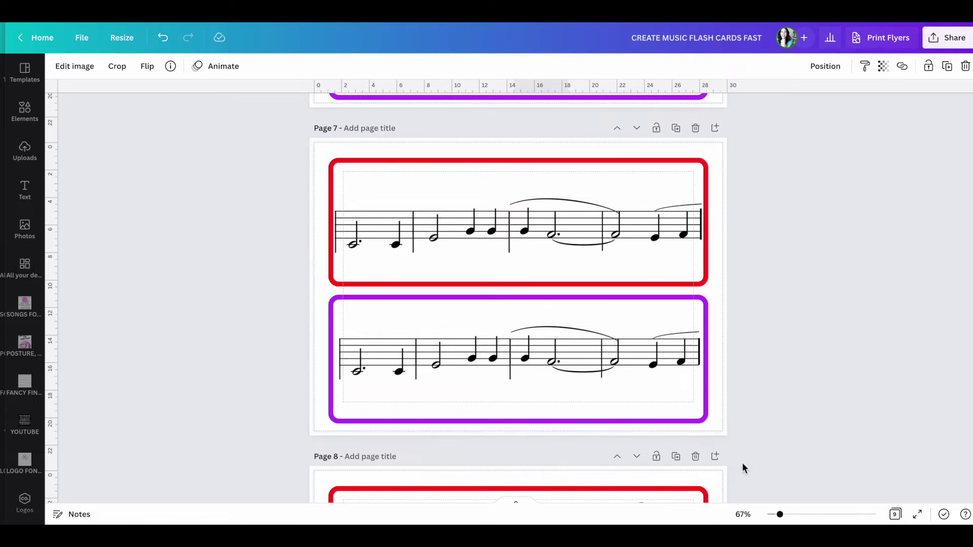
left_click(796, 515)
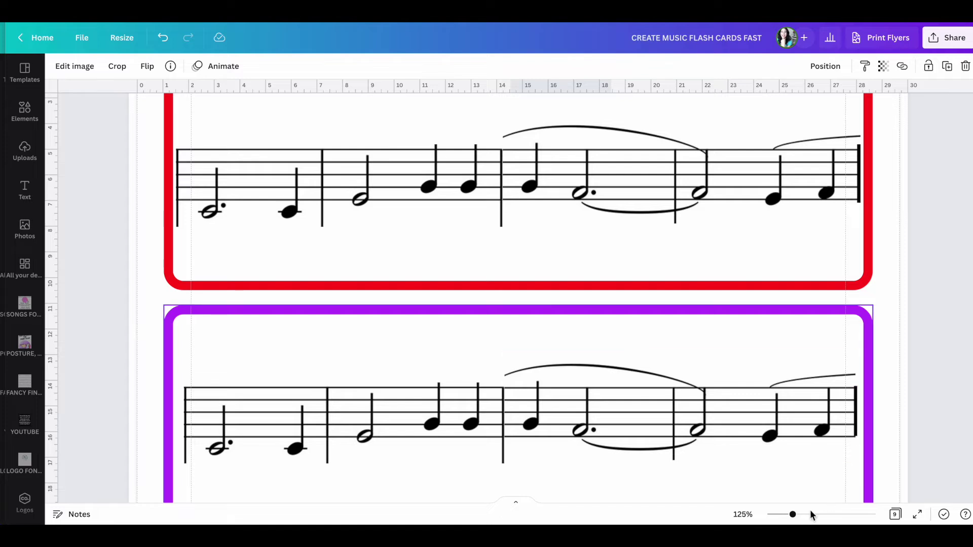
left_click(810, 514)
scroll(804, 488, "right", 5)
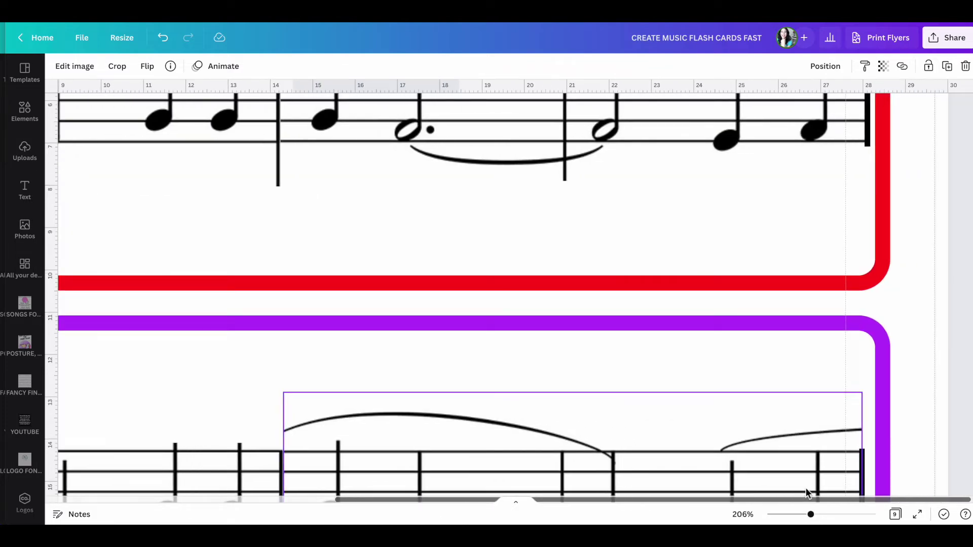
scroll(805, 488, "down", 3)
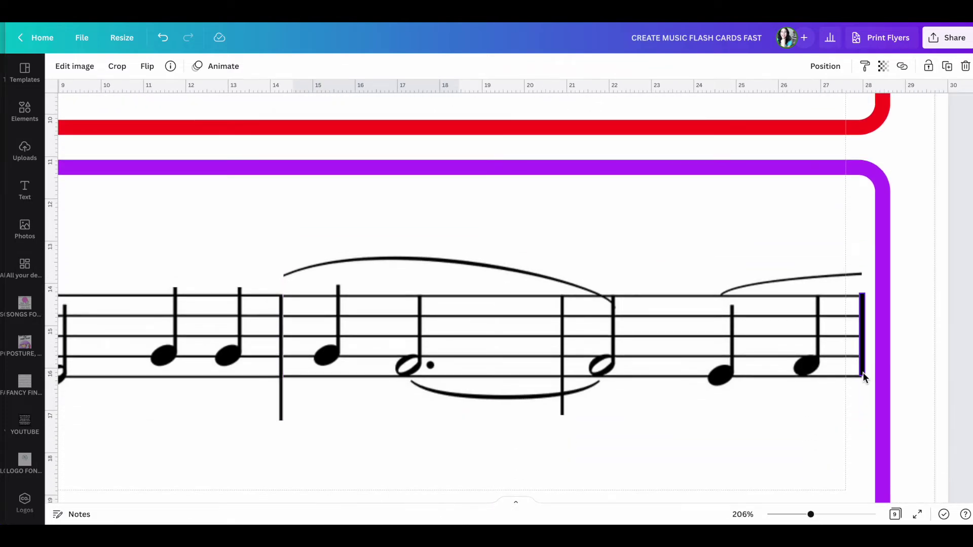
left_click(863, 373)
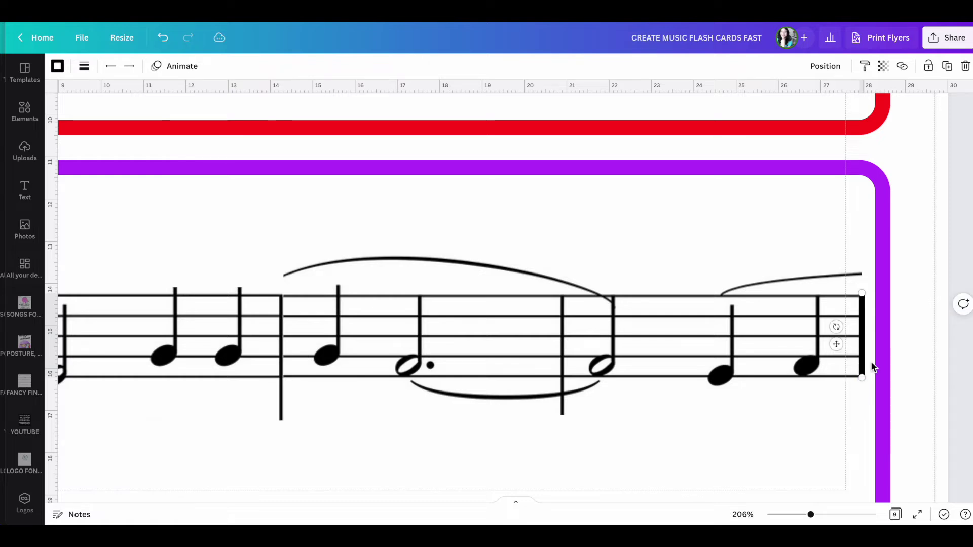
left_click(810, 370)
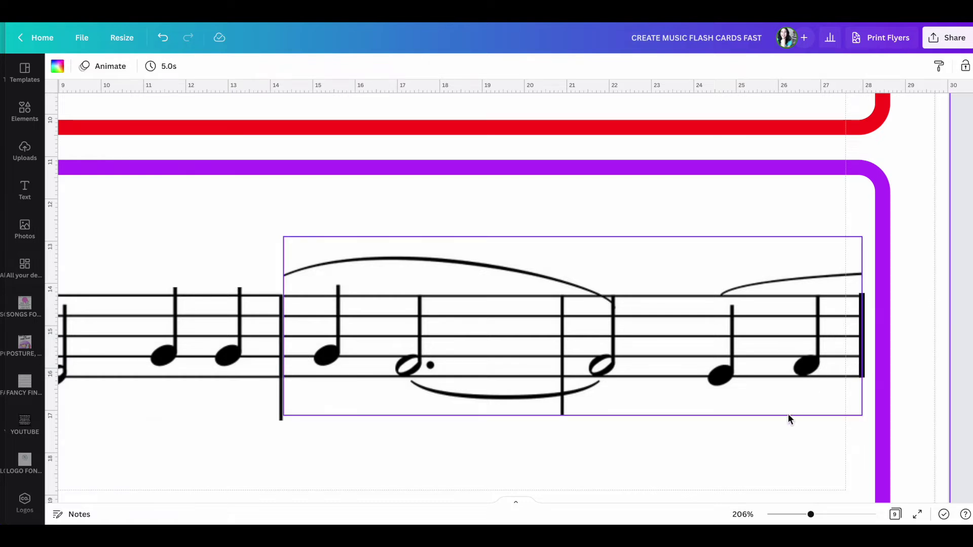
left_click(790, 515)
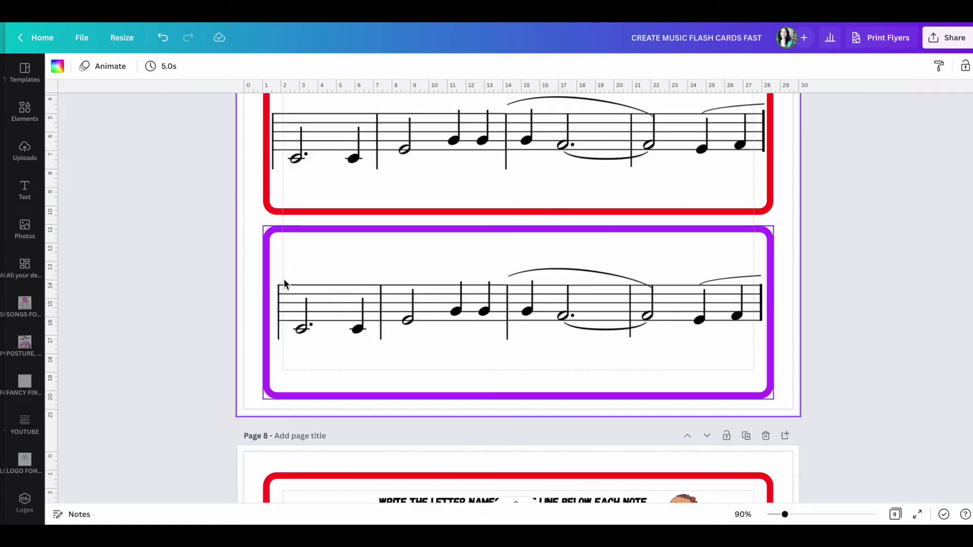
Step: Replace the graphics search with 'TREBLE' to find treble clef graphics
left_click(29, 114)
left_click_drag(163, 74, 75, 73)
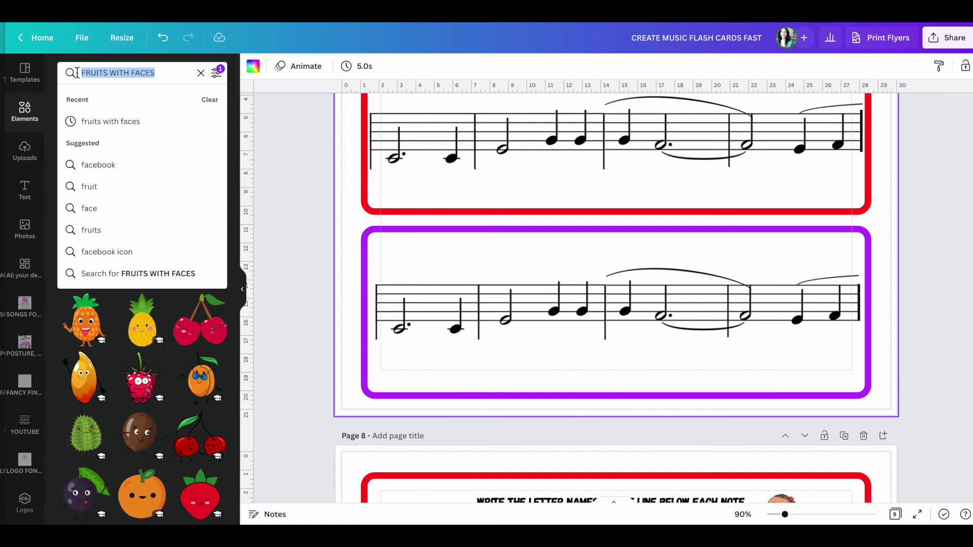
type("TREBLE CLEF")
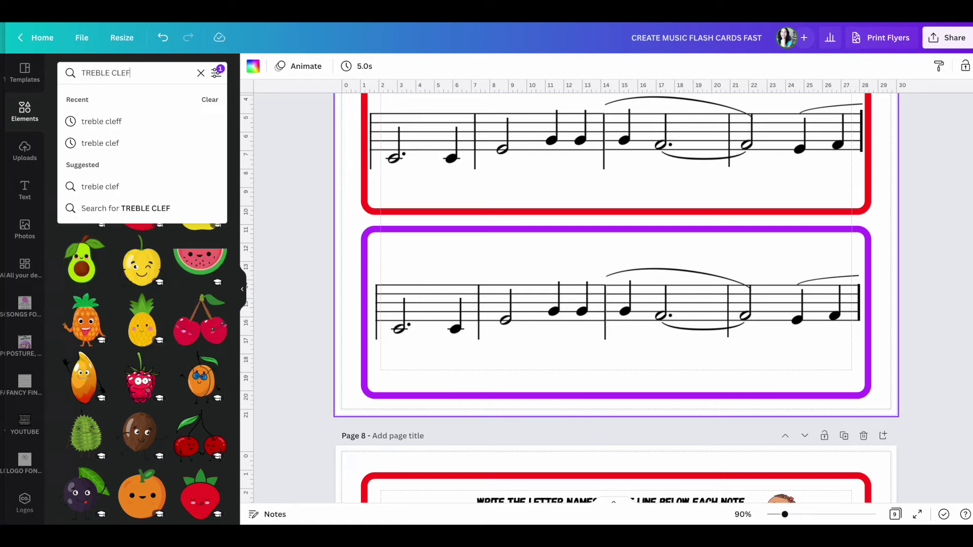
key("Return")
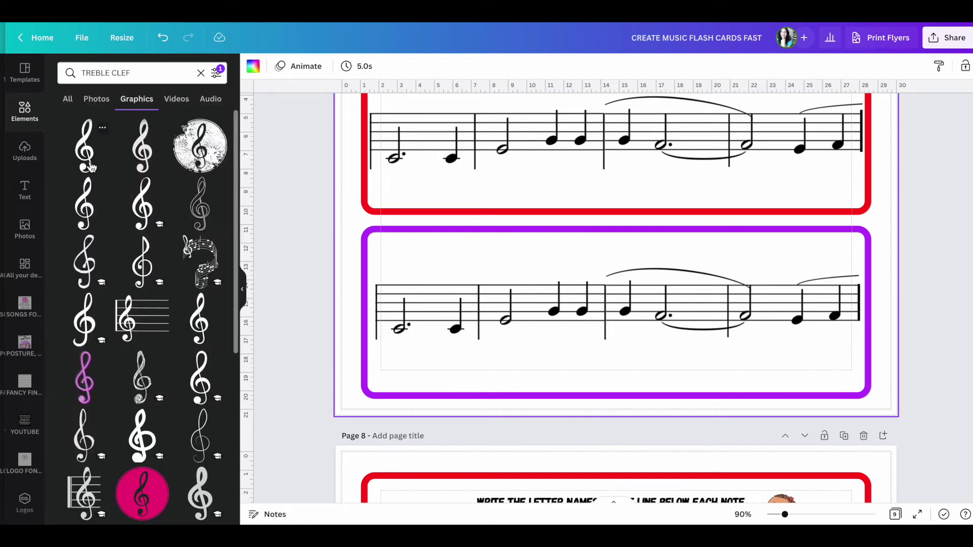
Step: Add the first treble clef, shrink it, and place it at the purple staff's left edge
left_click(91, 167)
left_click_drag(628, 244, 389, 342)
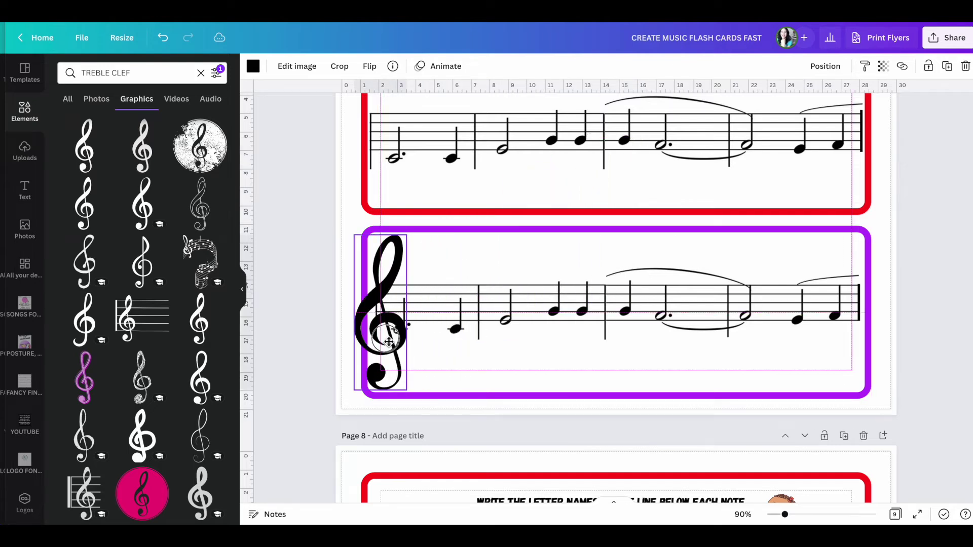
left_click_drag(407, 236, 377, 306)
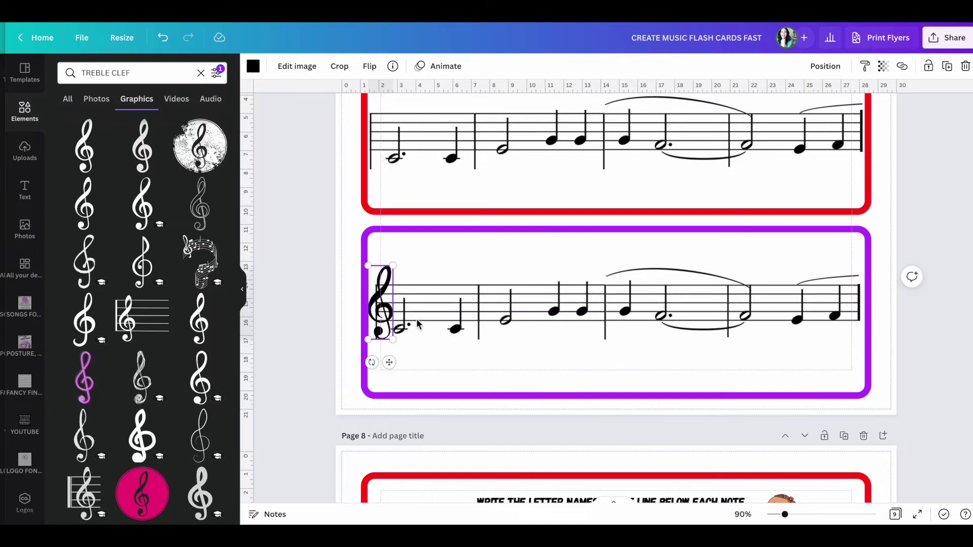
left_click(560, 360)
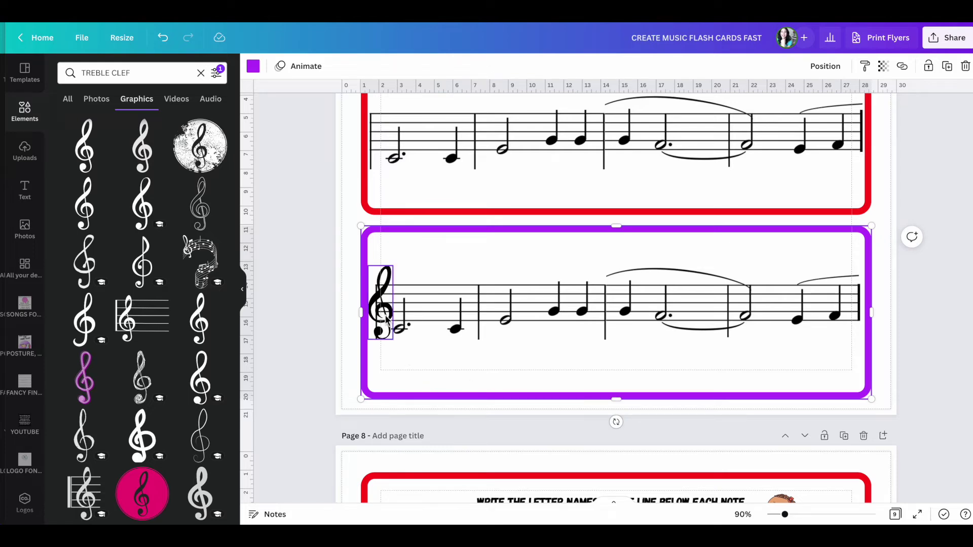
scroll(466, 345, "down", 3)
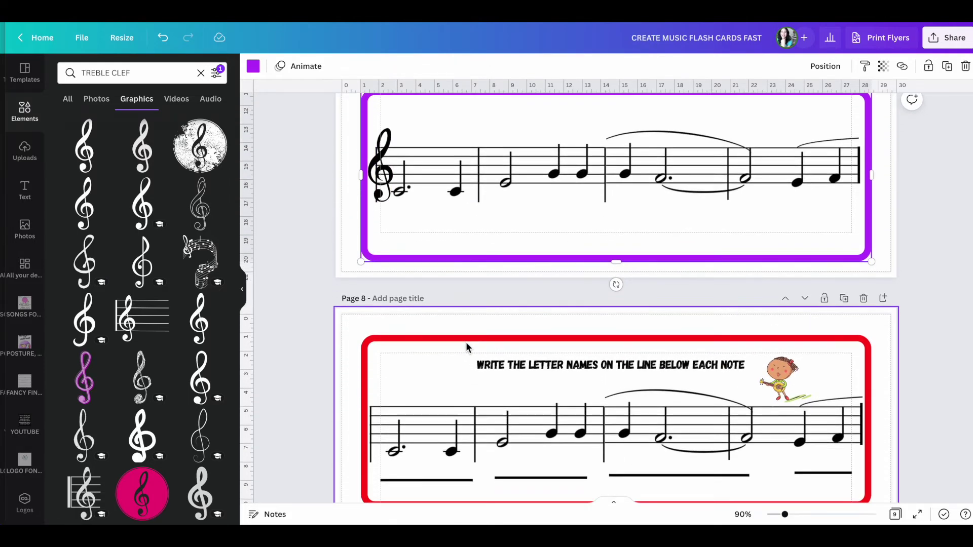
Step: Collapse the graphics panel and scroll to Page 8's letter-name worksheet card
left_click(243, 290)
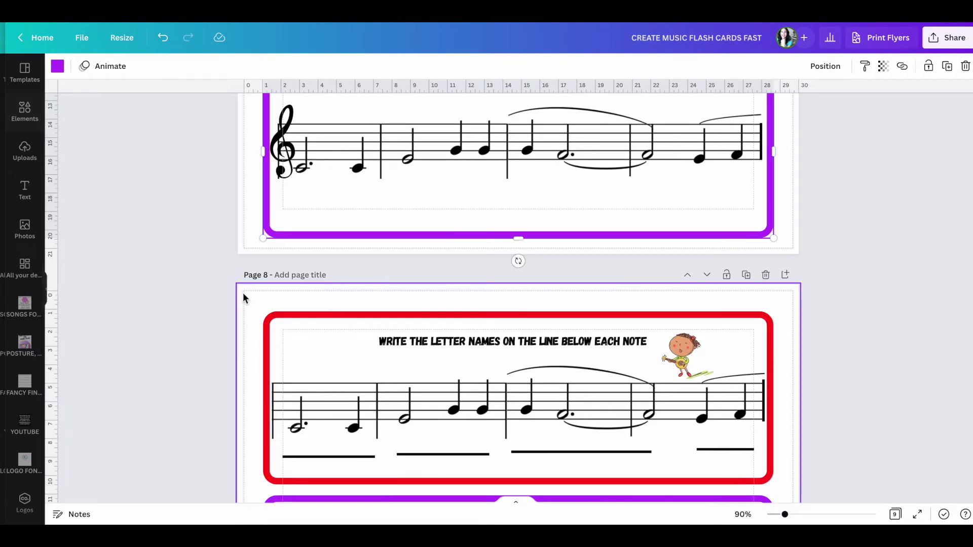
scroll(725, 394, "up", 3)
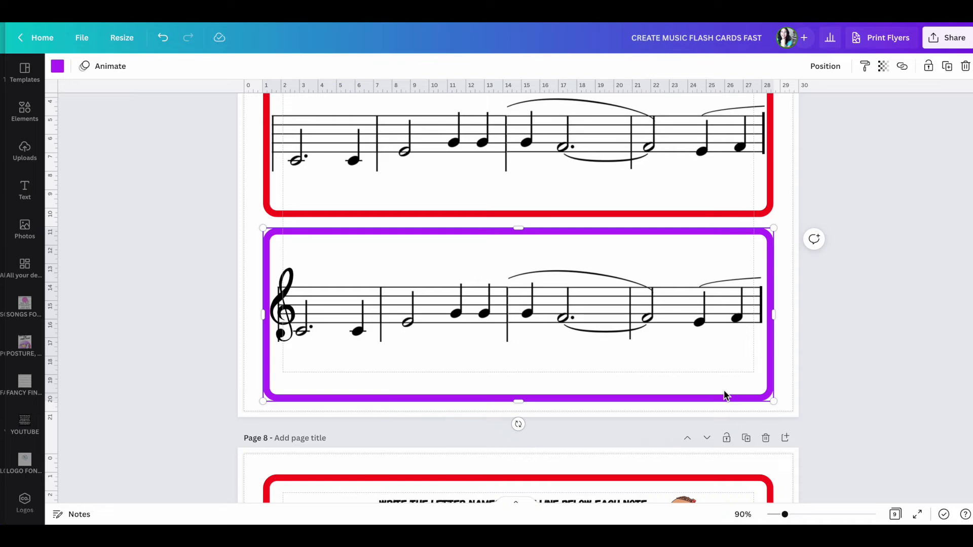
scroll(724, 395, "down", 3)
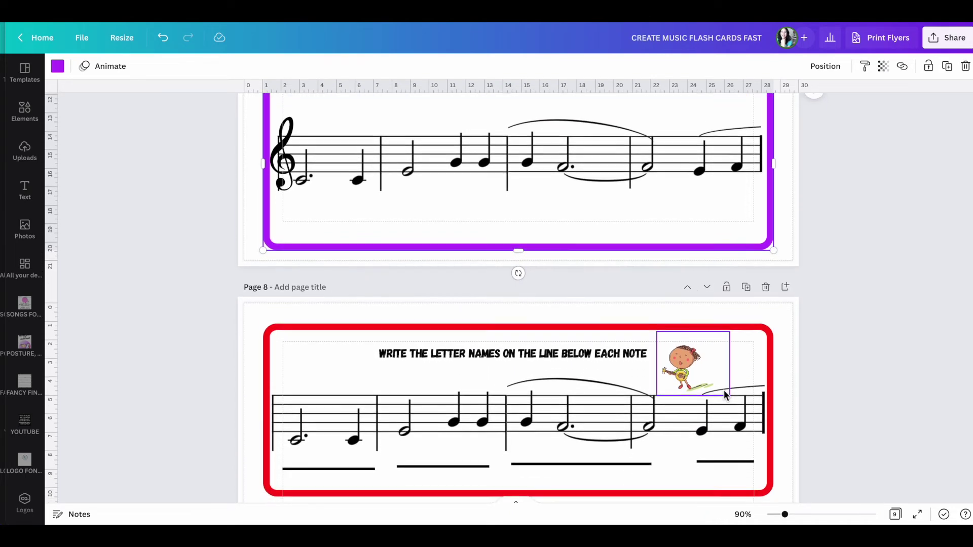
scroll(724, 391, "down", 3)
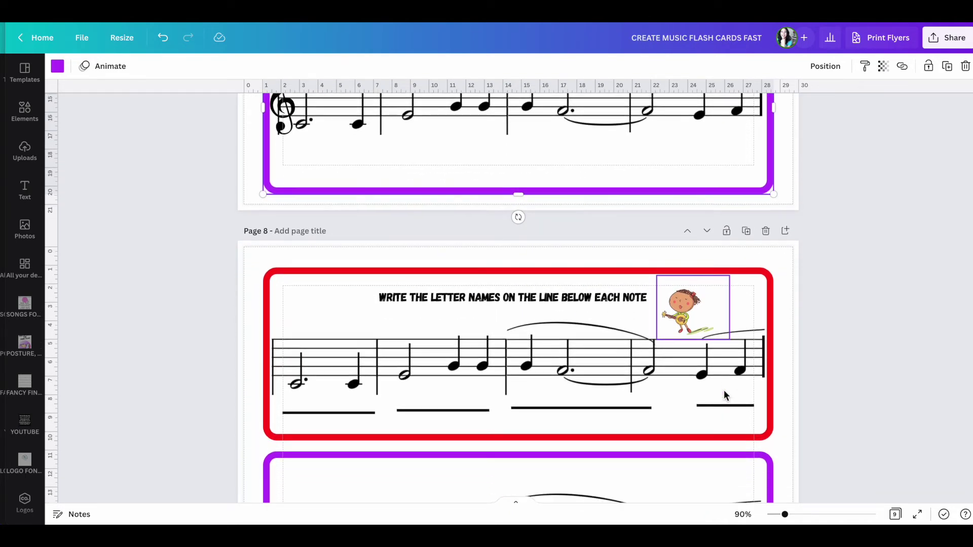
scroll(725, 395, "down", 5)
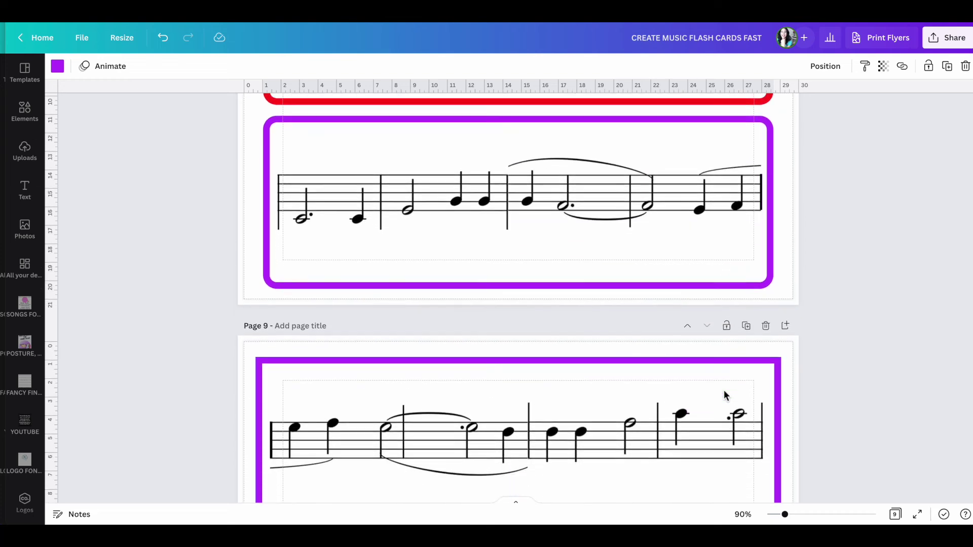
scroll(725, 396, "up", 5)
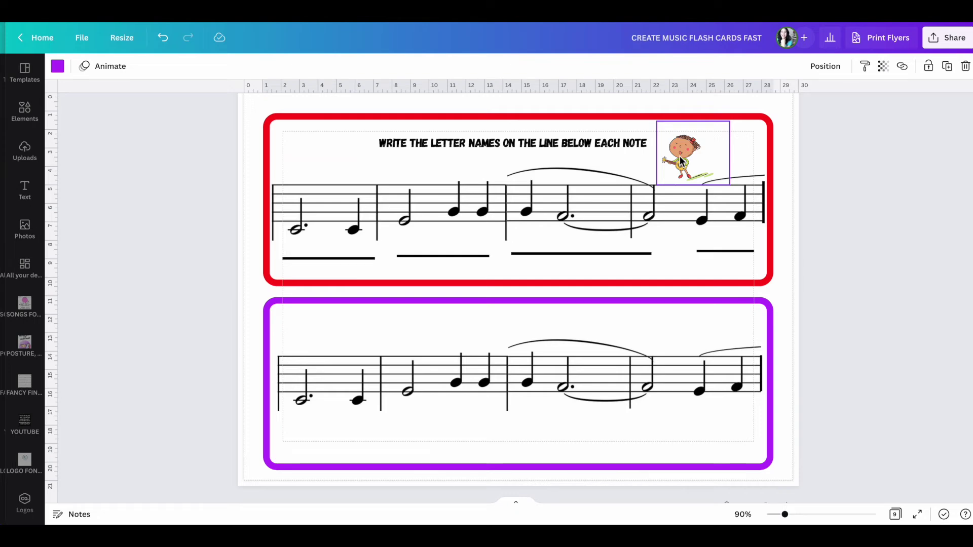
scroll(673, 154, "down", 20)
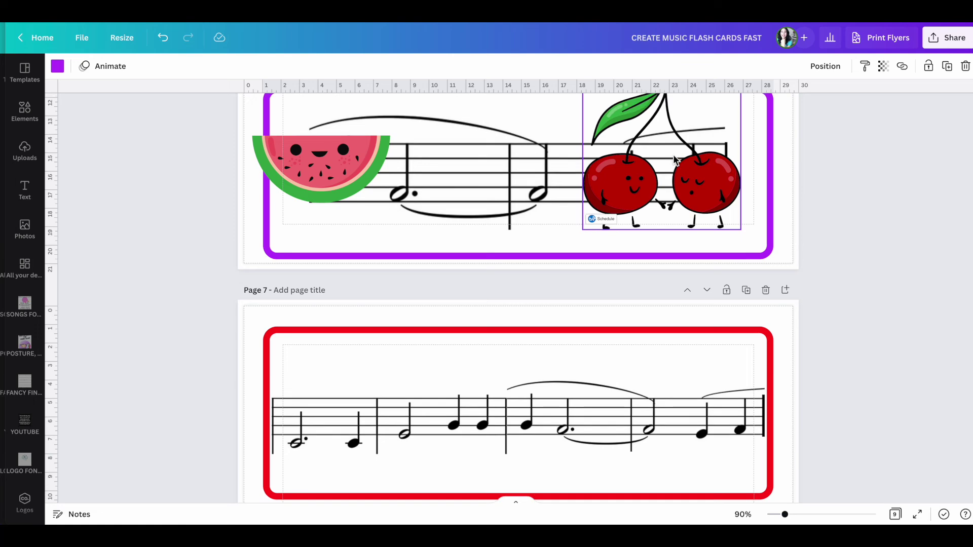
scroll(673, 154, "up", 15)
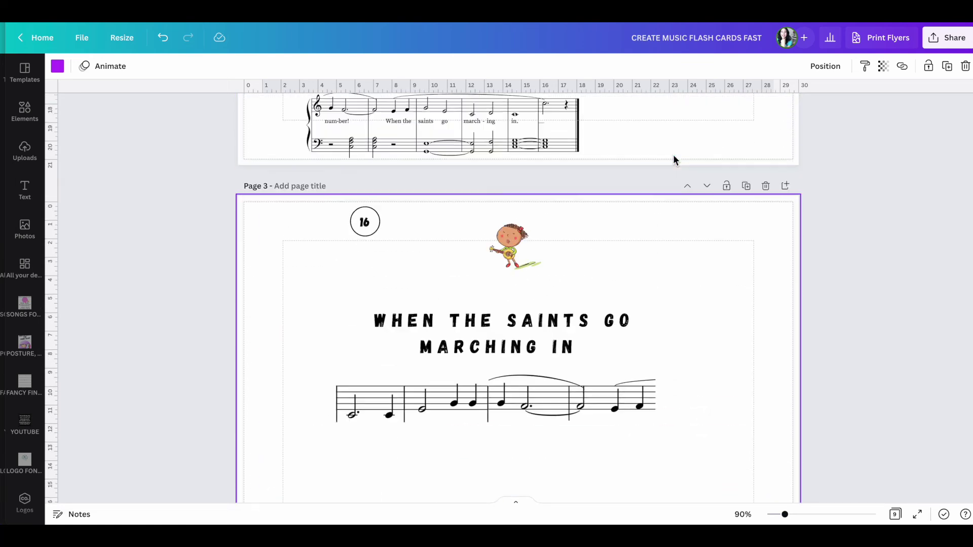
scroll(674, 157, "up", 2)
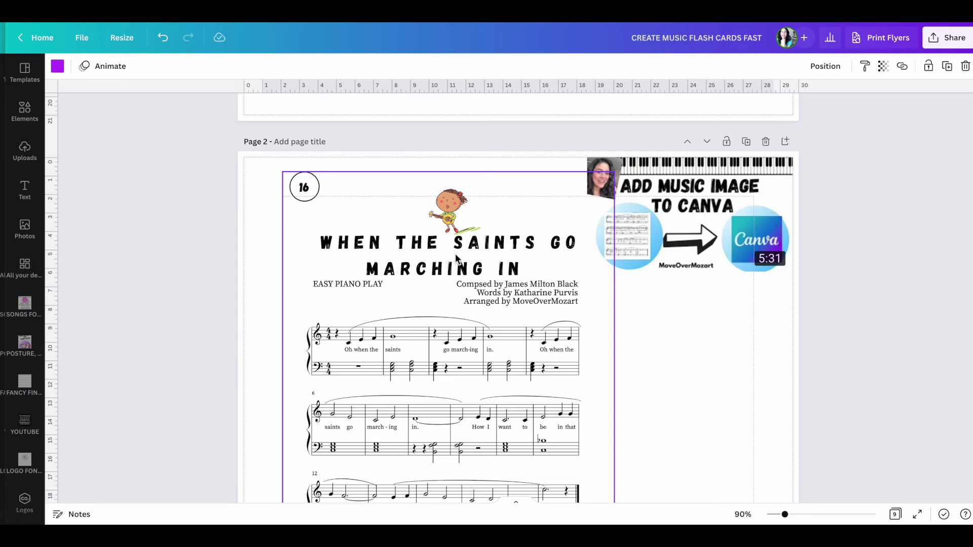
scroll(457, 259, "down", 12)
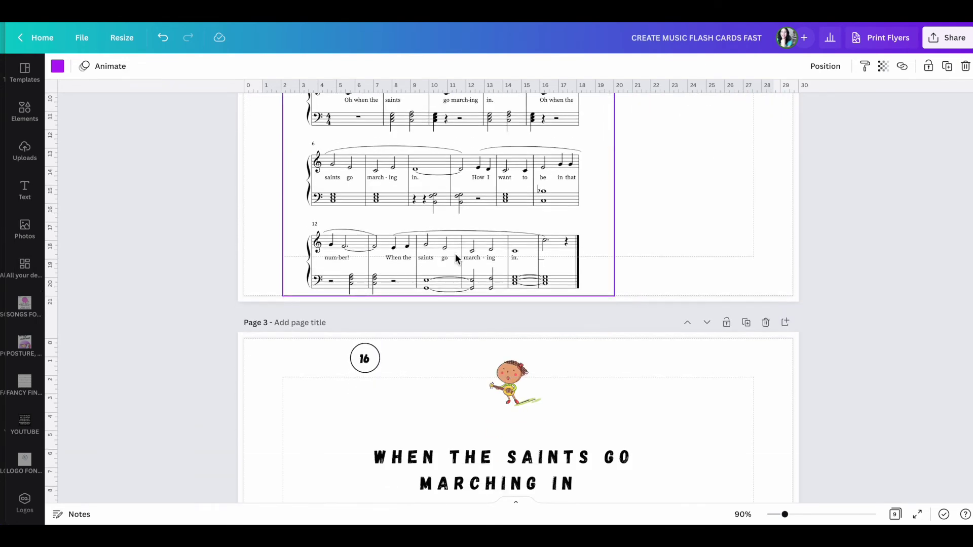
scroll(455, 258, "down", 15)
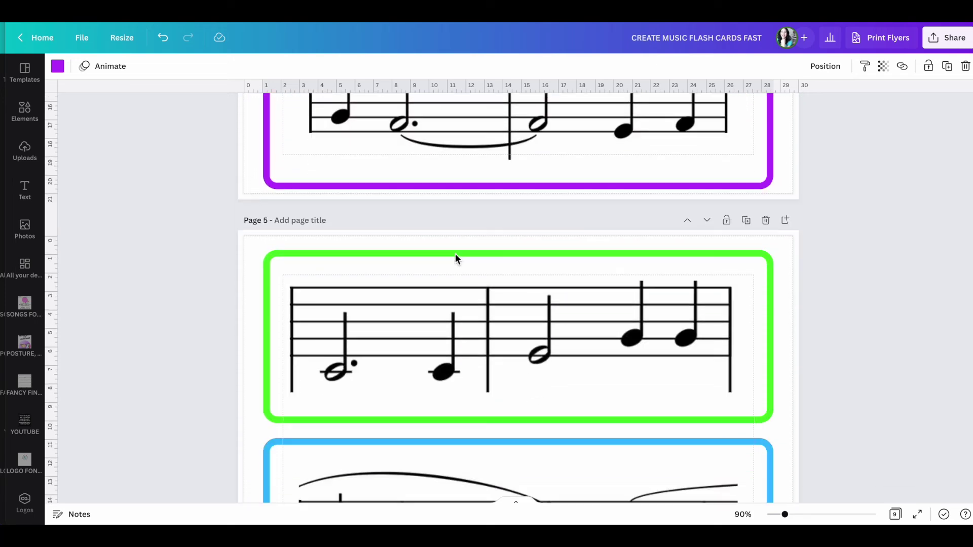
scroll(455, 258, "down", 10)
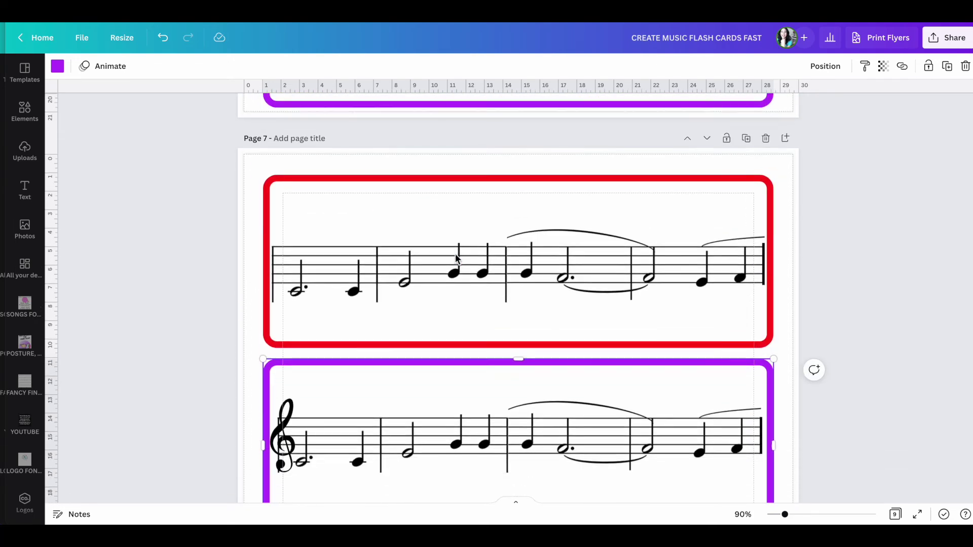
scroll(455, 259, "down", 4)
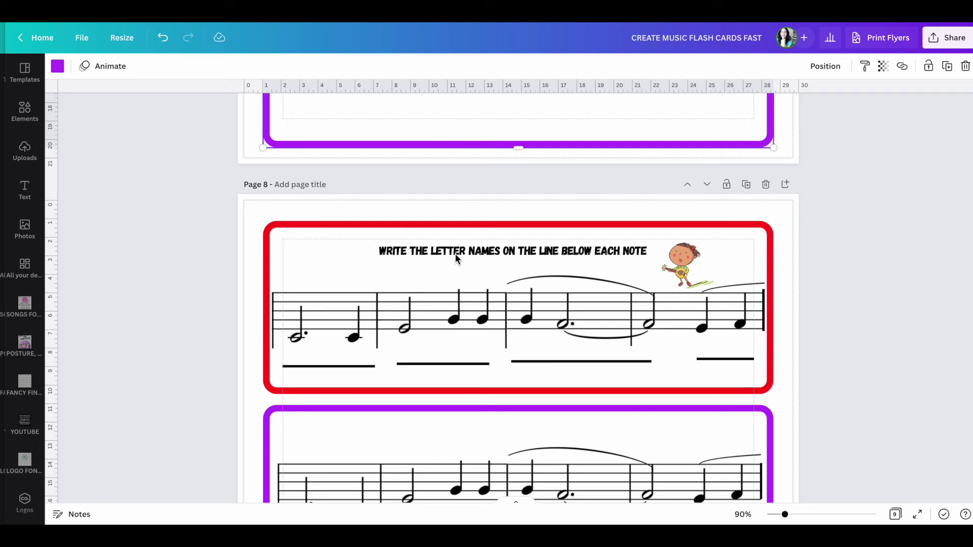
Step: Scroll to Page 9 until both purple cards and the apple, watermelon and lemon staff show
scroll(455, 259, "down", 1)
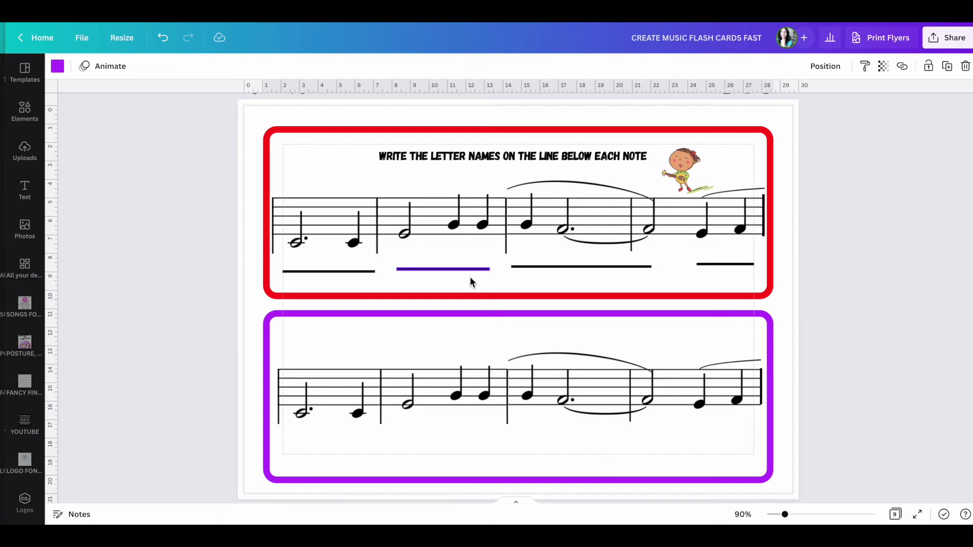
scroll(469, 279, "down", 5)
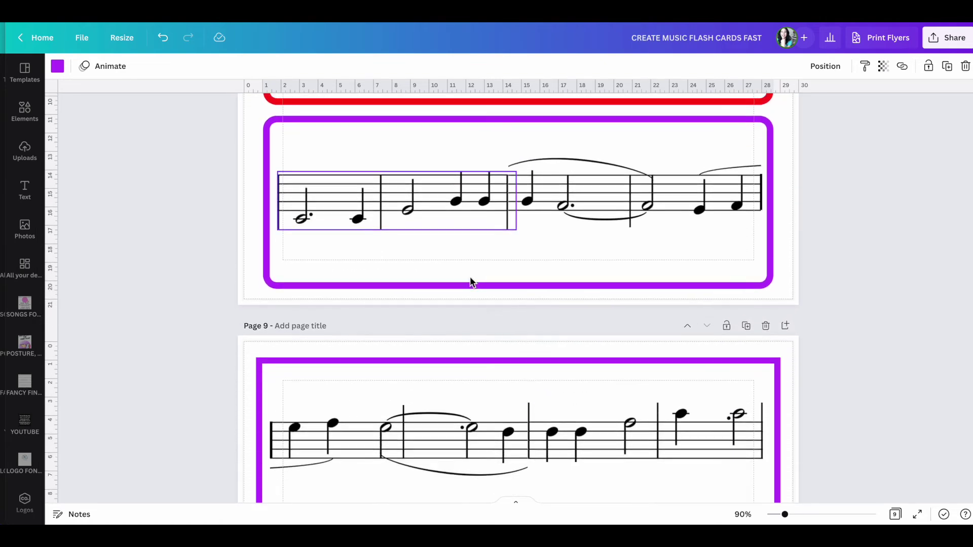
scroll(470, 282, "down", 3)
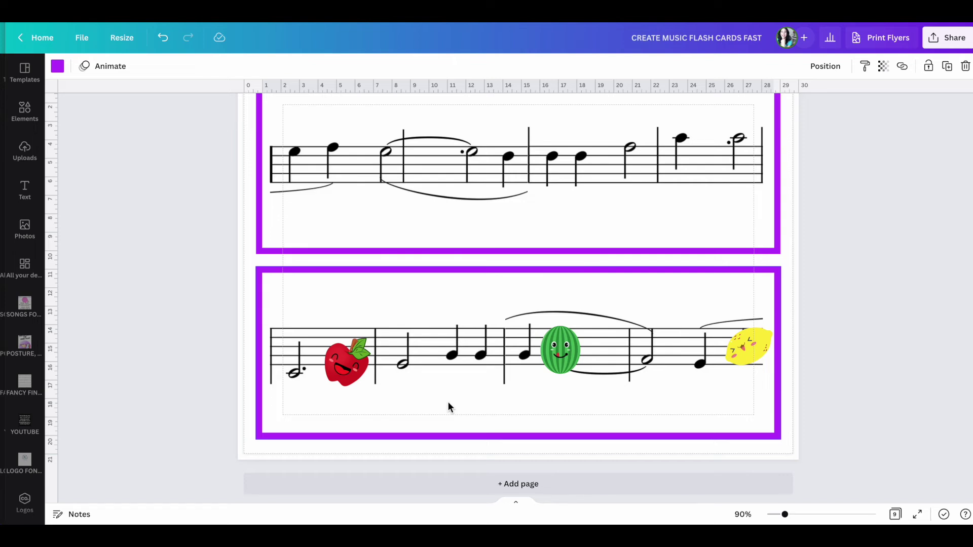
scroll(448, 403, "up", 8)
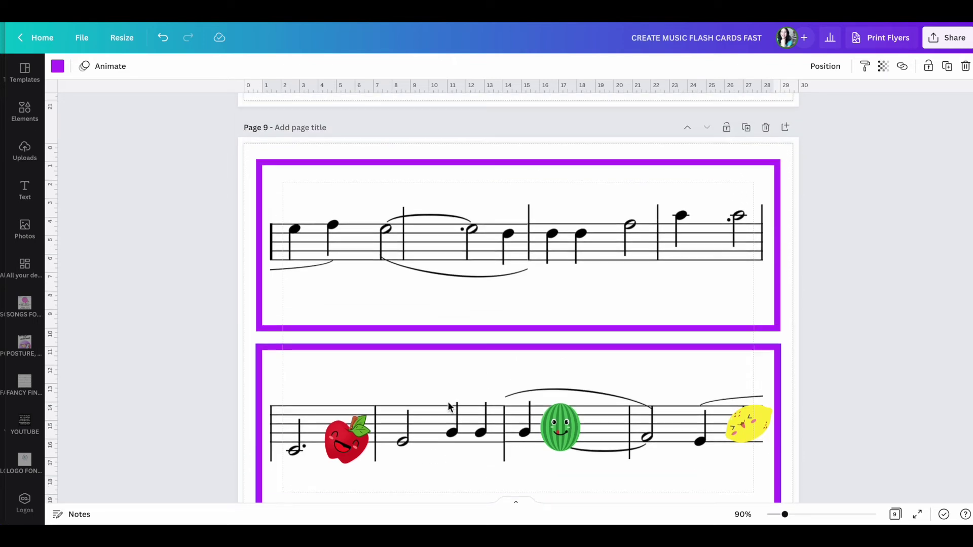
scroll(448, 402, "up", 3)
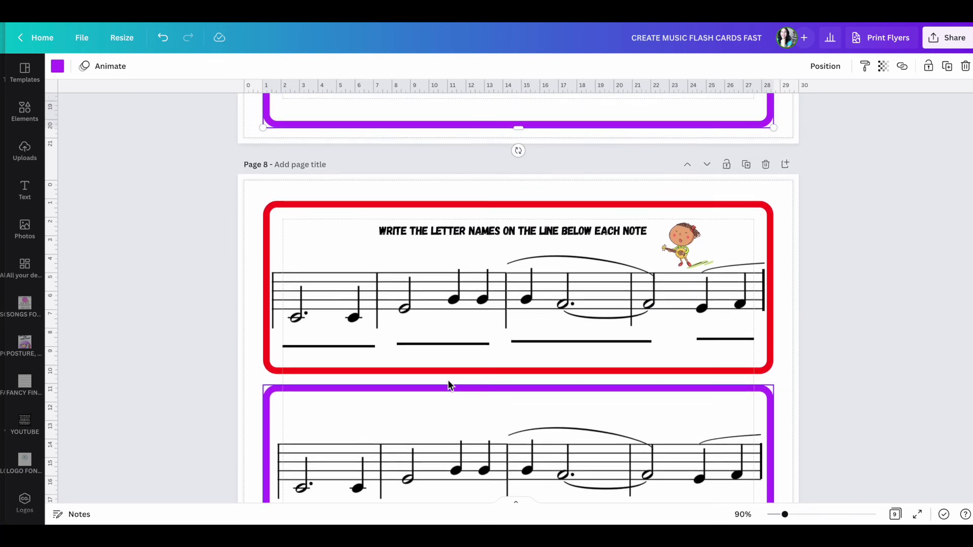
scroll(496, 354, "down", 2)
scroll(496, 359, "down", 8)
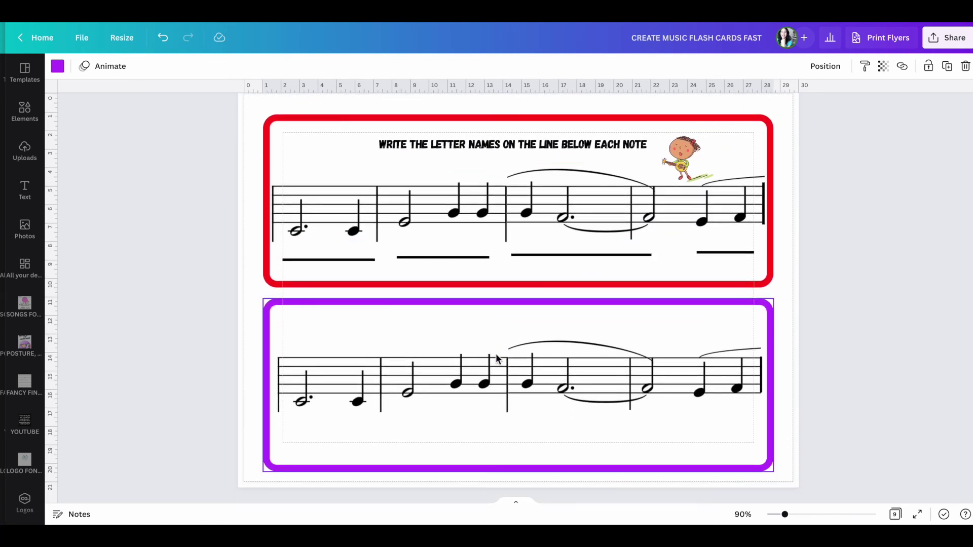
scroll(496, 359, "down", 2)
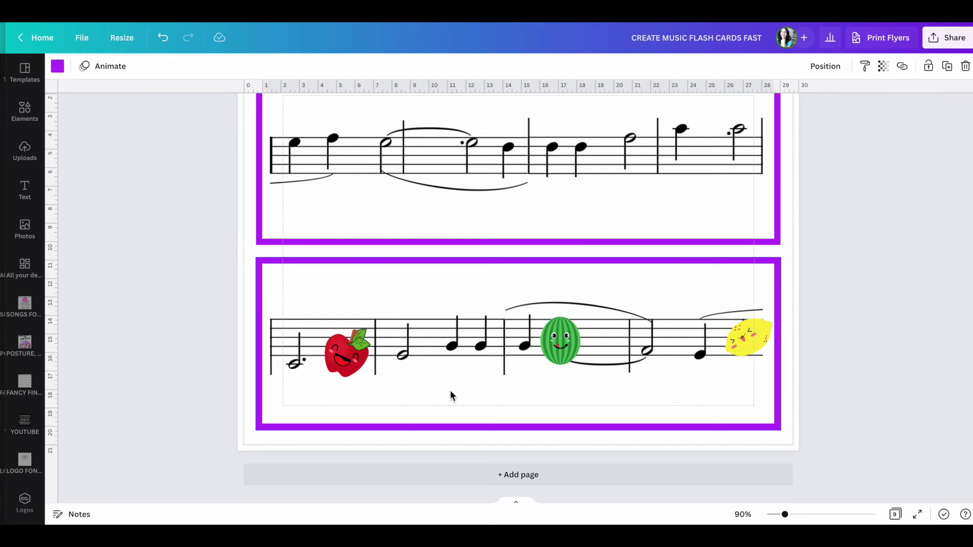
scroll(461, 393, "up", 1)
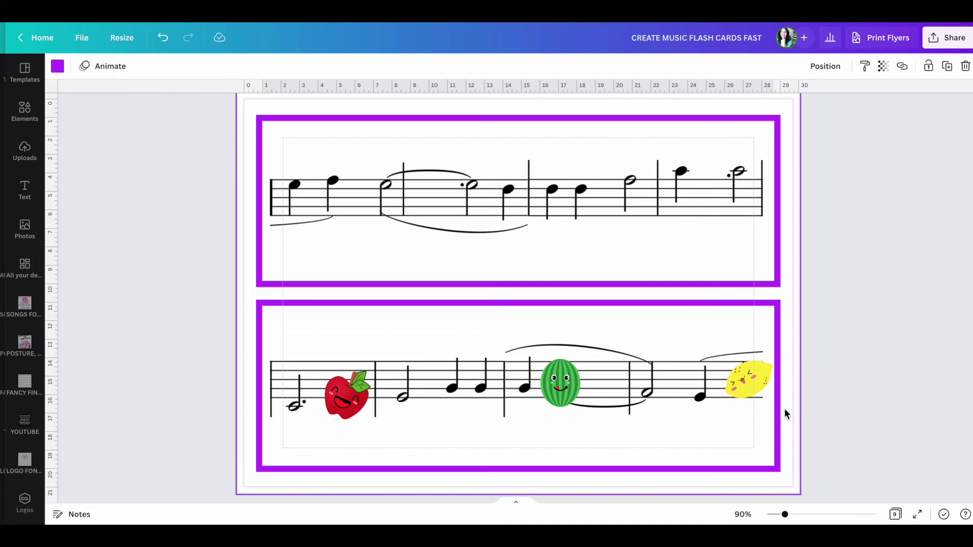
left_click(535, 209)
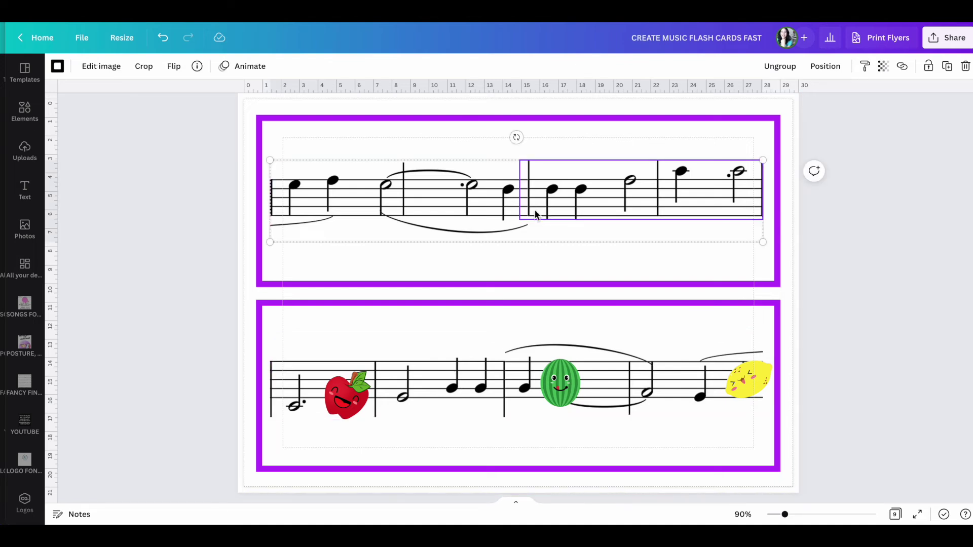
left_click_drag(516, 137, 512, 225)
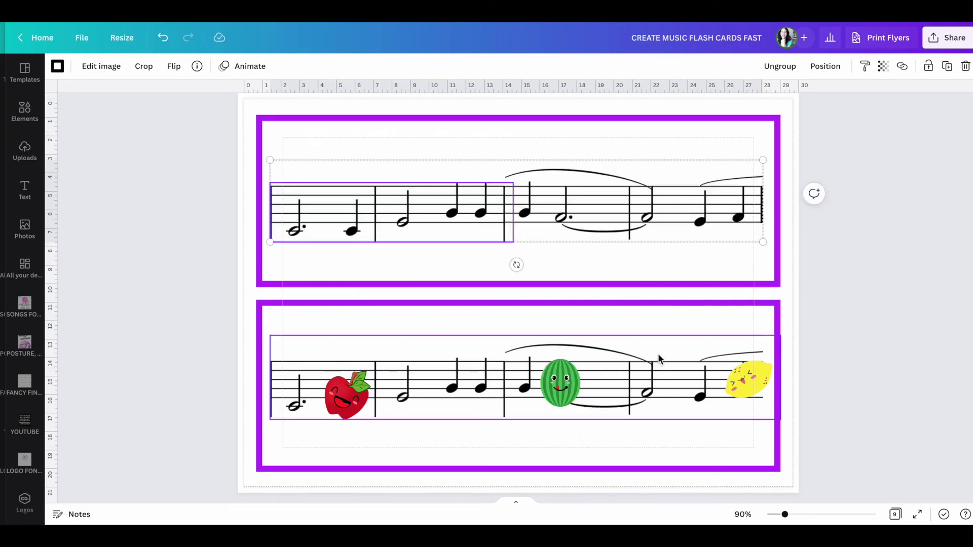
left_click(636, 392)
left_click(473, 381)
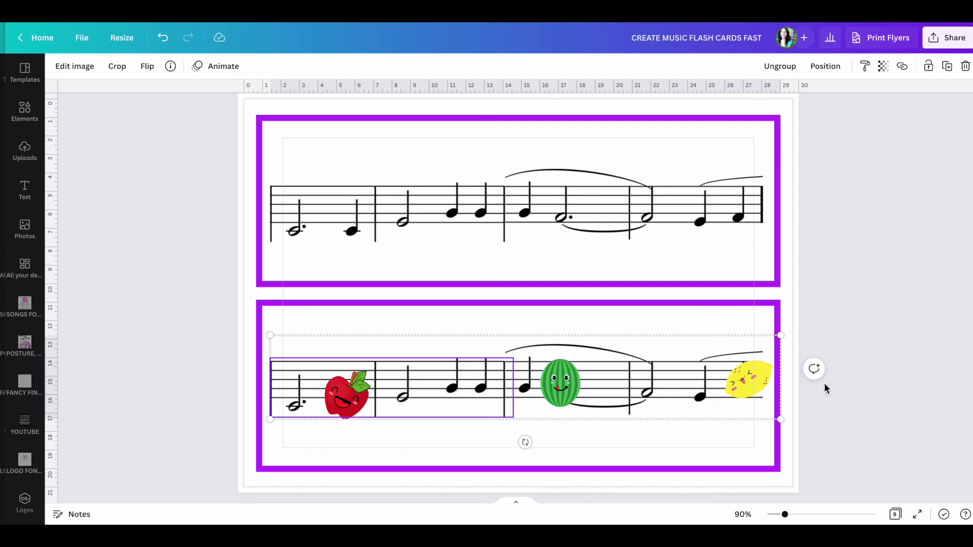
left_click(792, 445)
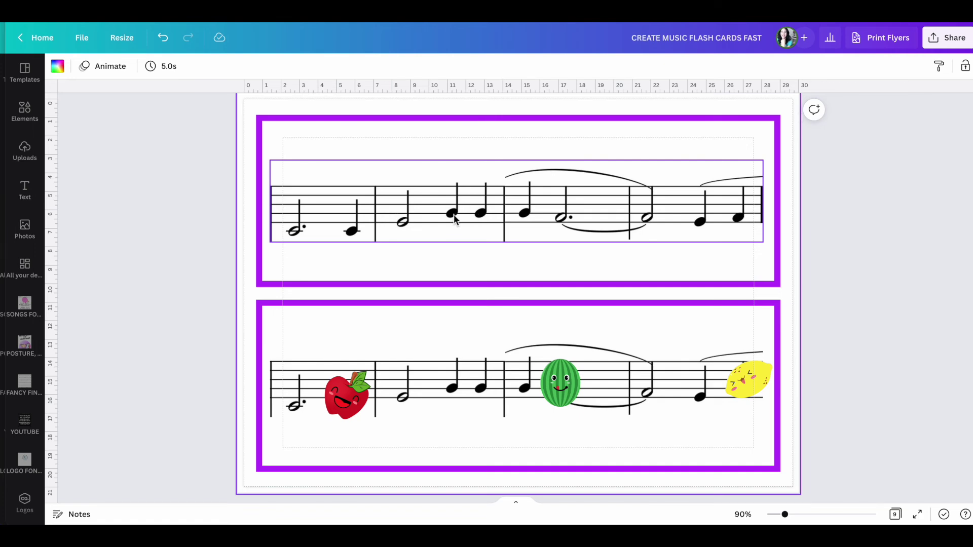
left_click(504, 217)
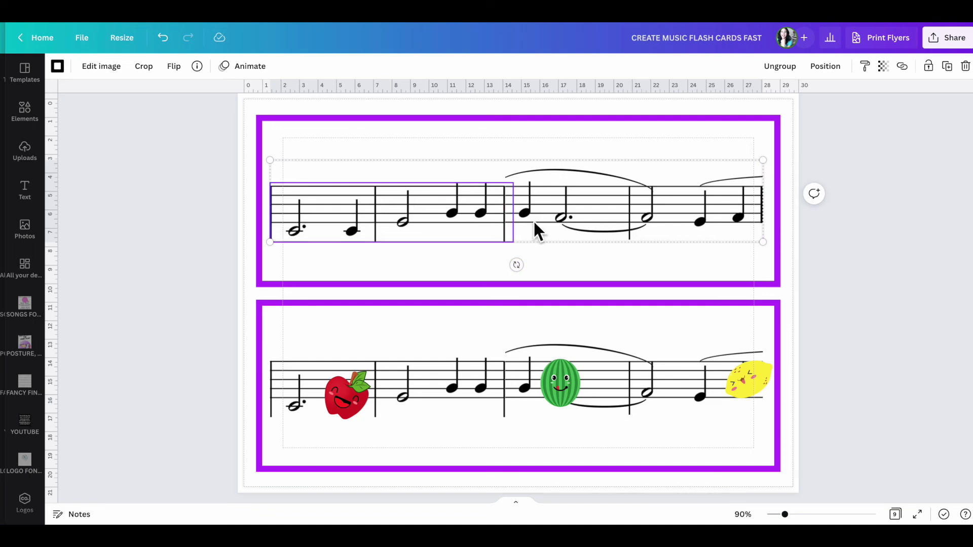
left_click(517, 267)
left_click_drag(517, 266, 516, 188)
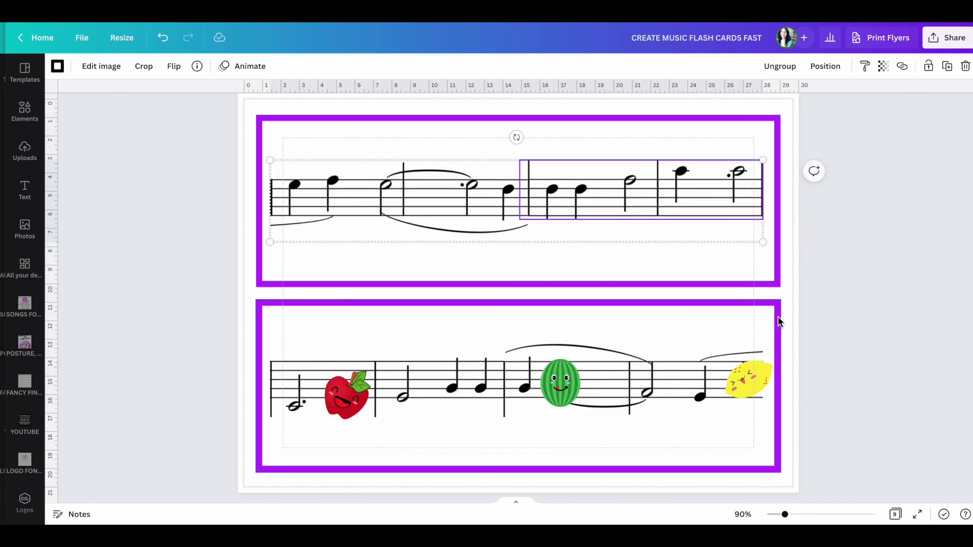
left_click(795, 330)
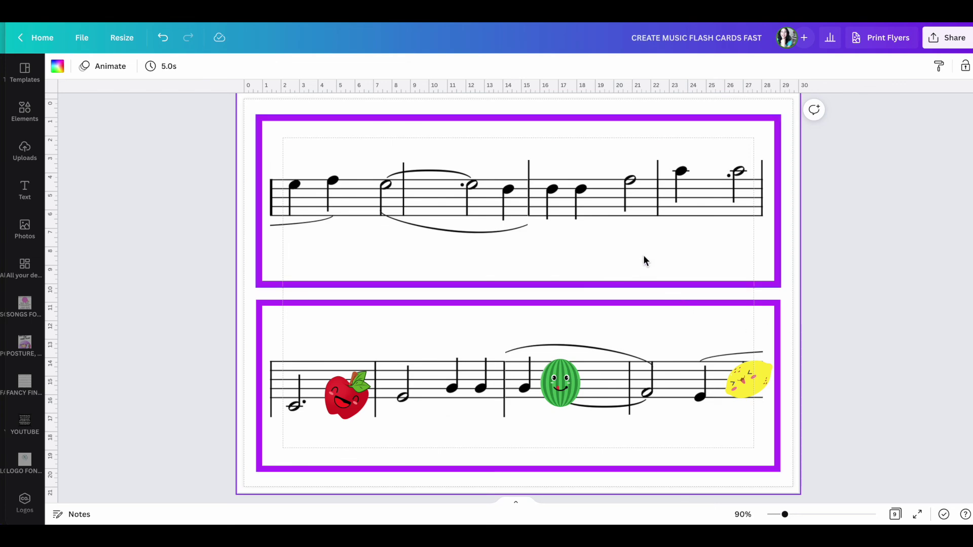
scroll(645, 260, "up", 3)
Step: Scroll back up through the pages to Page 1's 'SONGS OF LIBERTY' cover
scroll(643, 255, "up", 10)
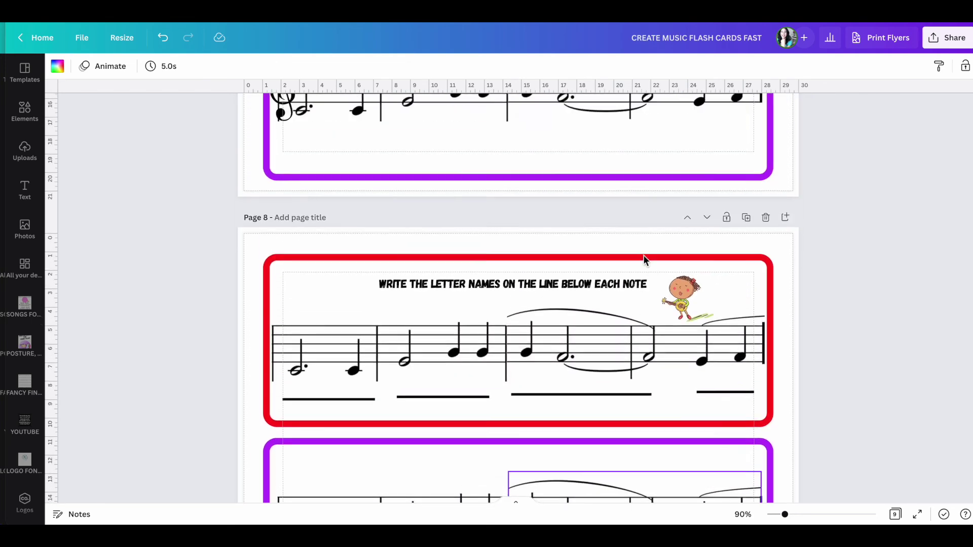
scroll(644, 254, "up", 8)
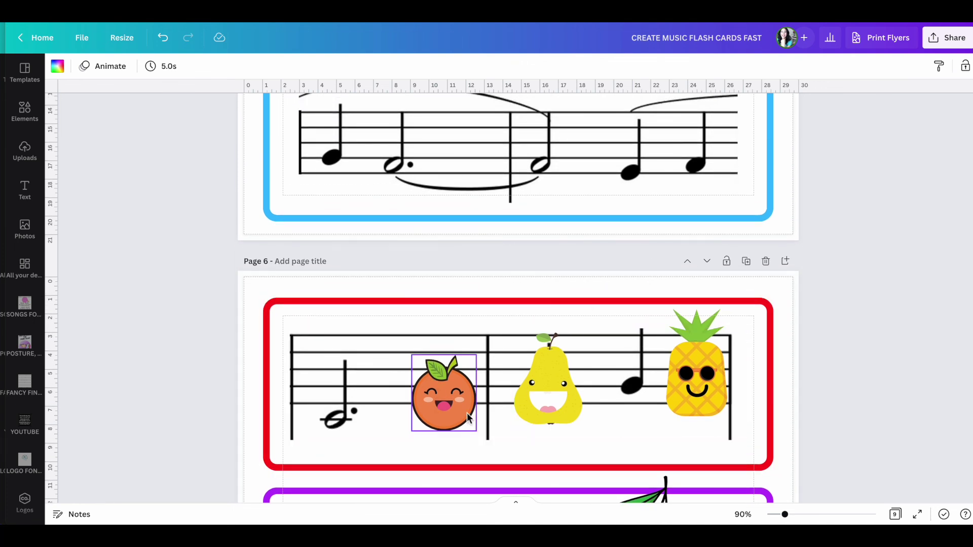
scroll(523, 409, "down", 10)
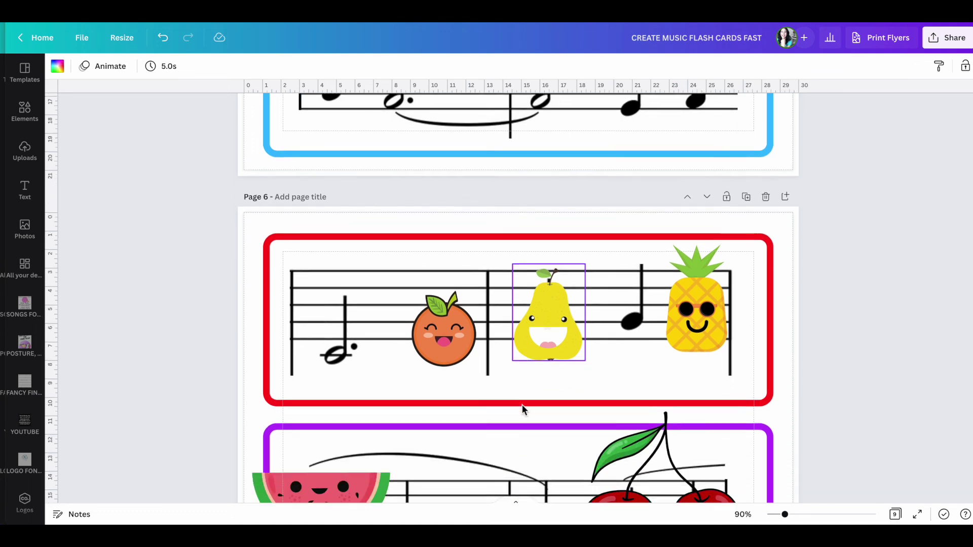
scroll(522, 406, "down", 15)
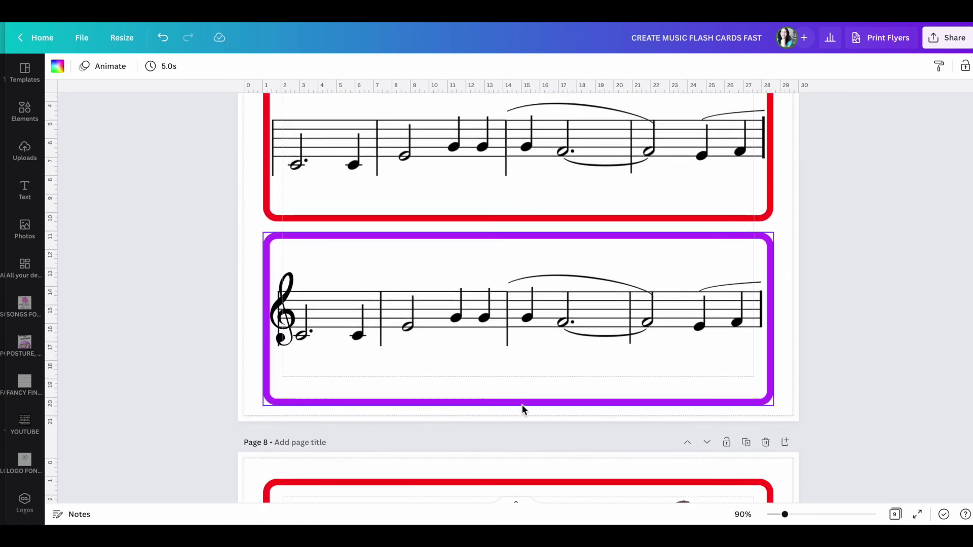
scroll(524, 409, "down", 5)
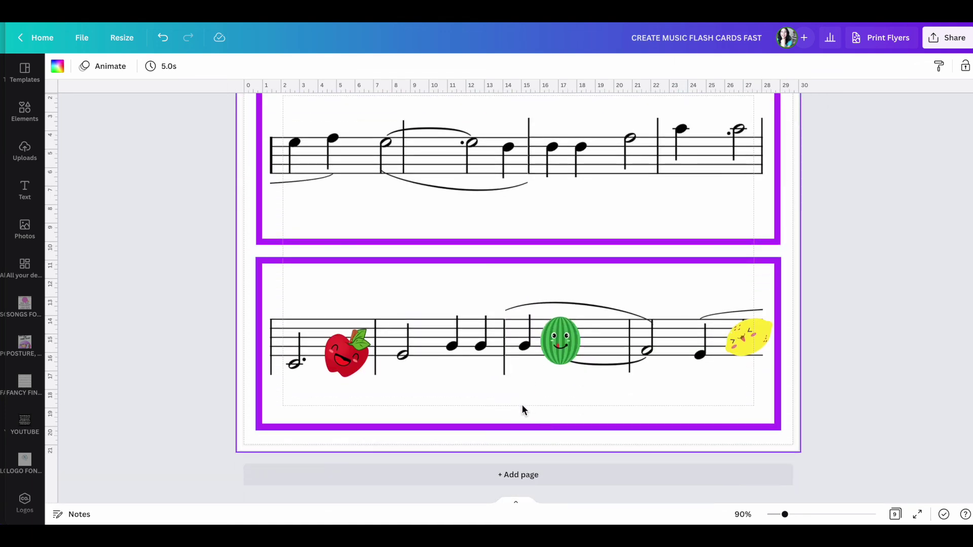
scroll(523, 410, "up", 10)
scroll(522, 409, "up", 15)
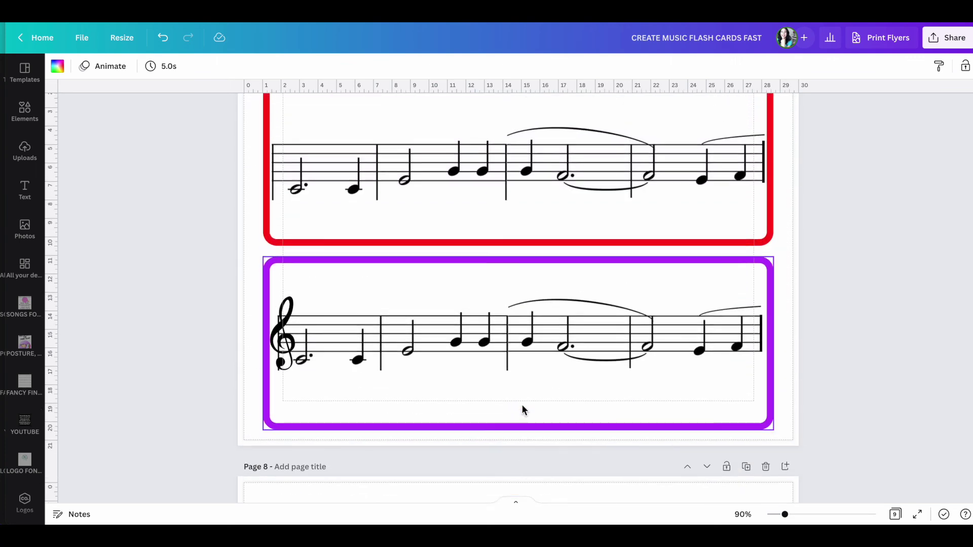
scroll(523, 409, "up", 15)
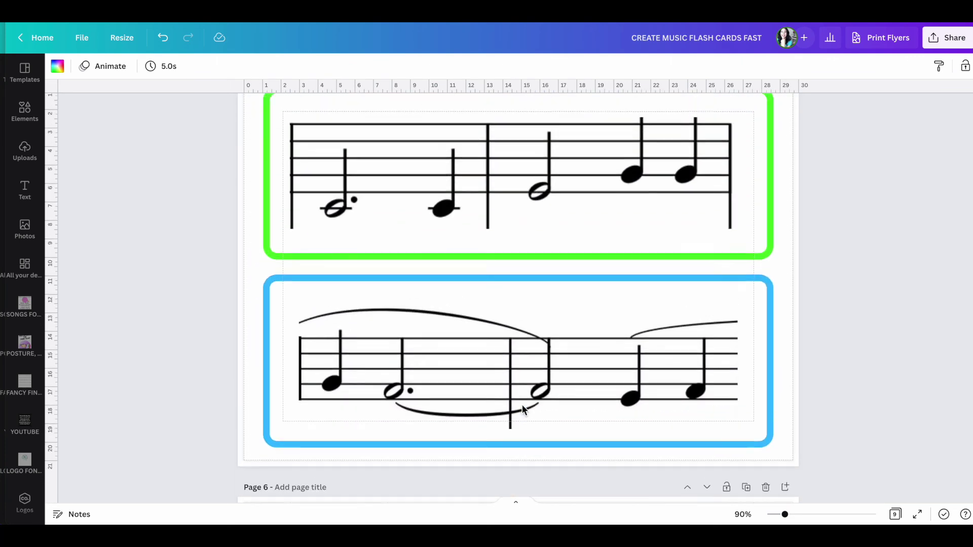
scroll(524, 409, "up", 15)
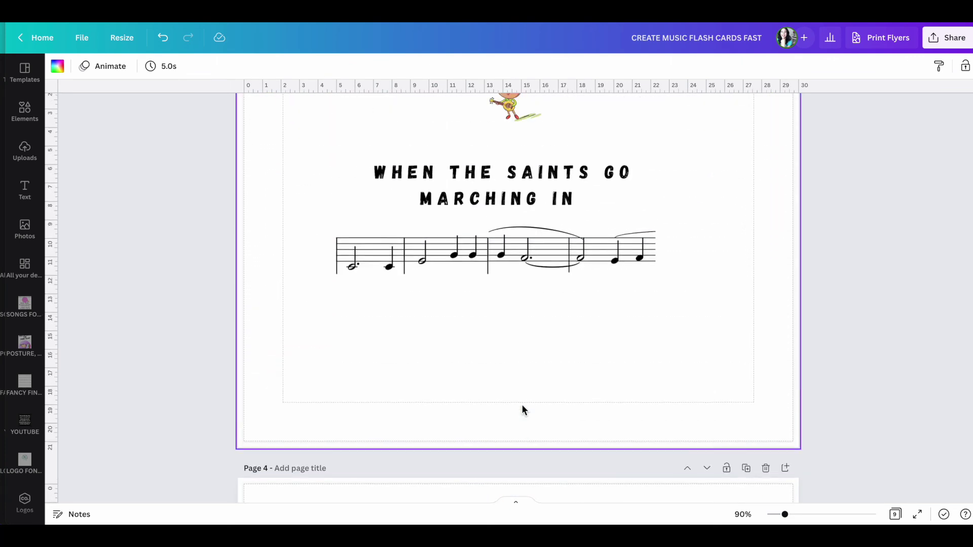
scroll(523, 410, "up", 2)
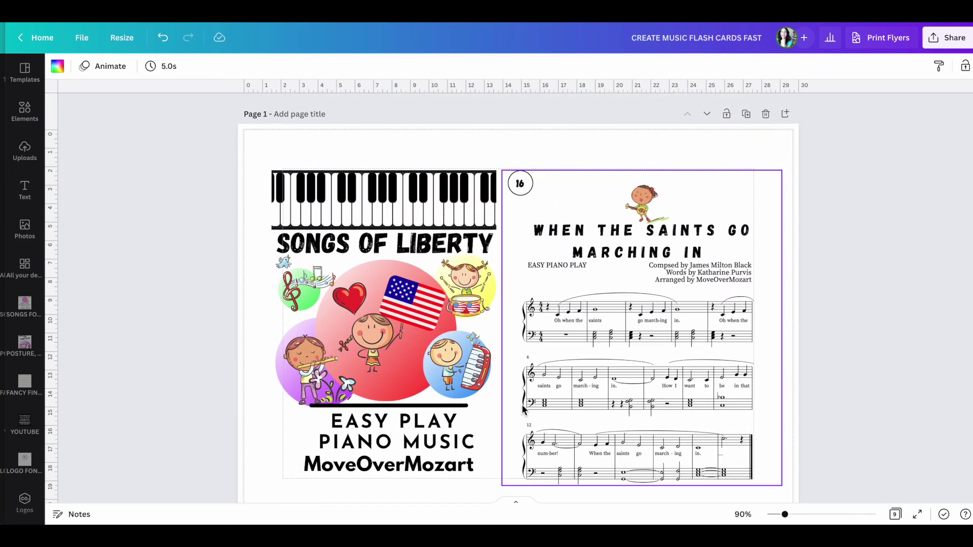